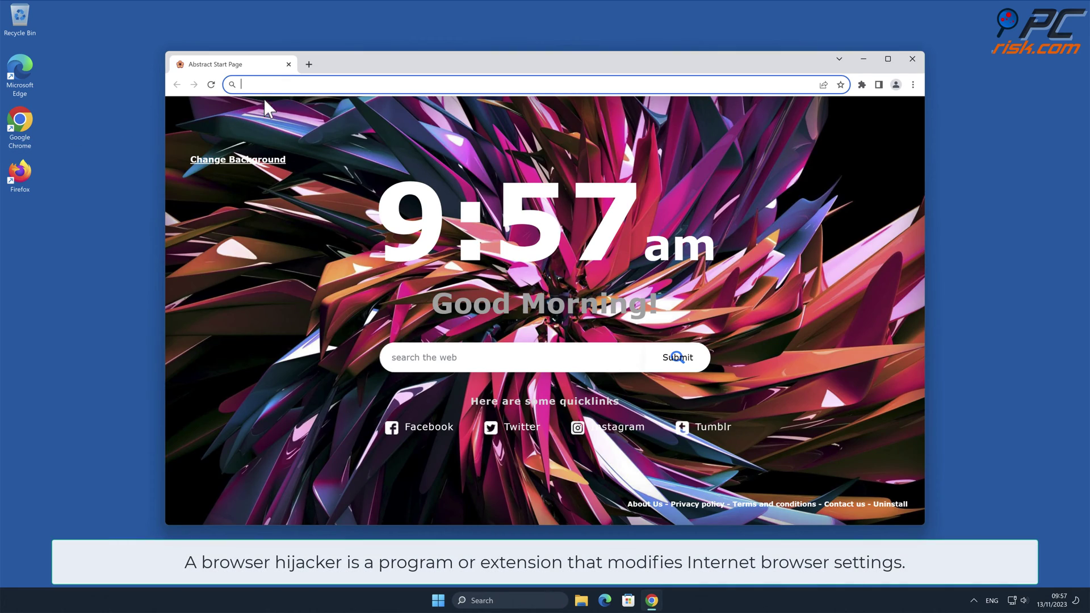
# Search 'testing search engine' from the address bar, which redirects to Bing results
pyautogui.write('testing search engine')
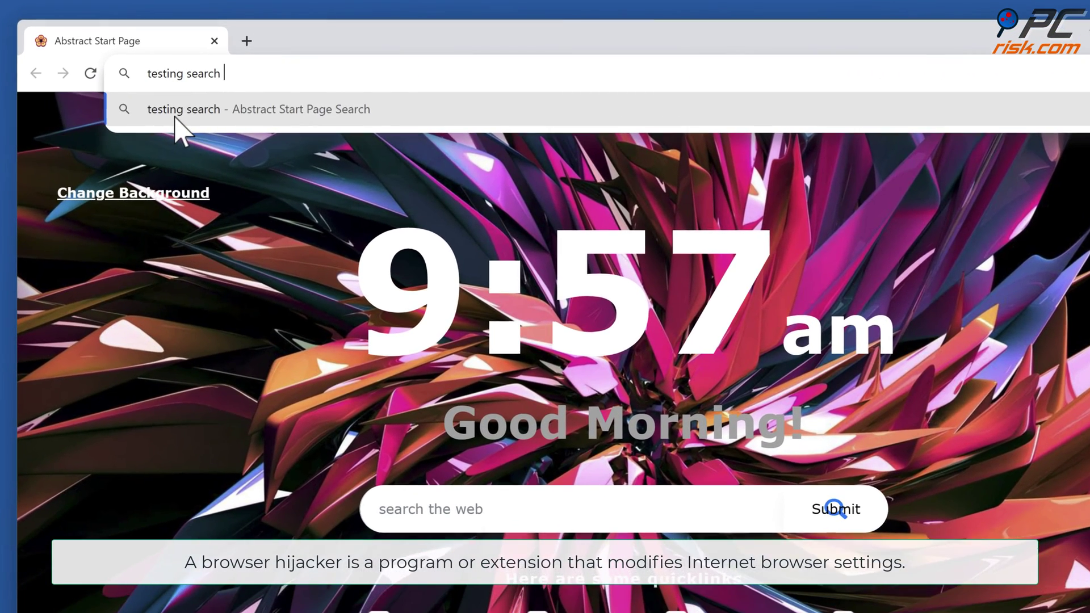
pyautogui.press('Return')
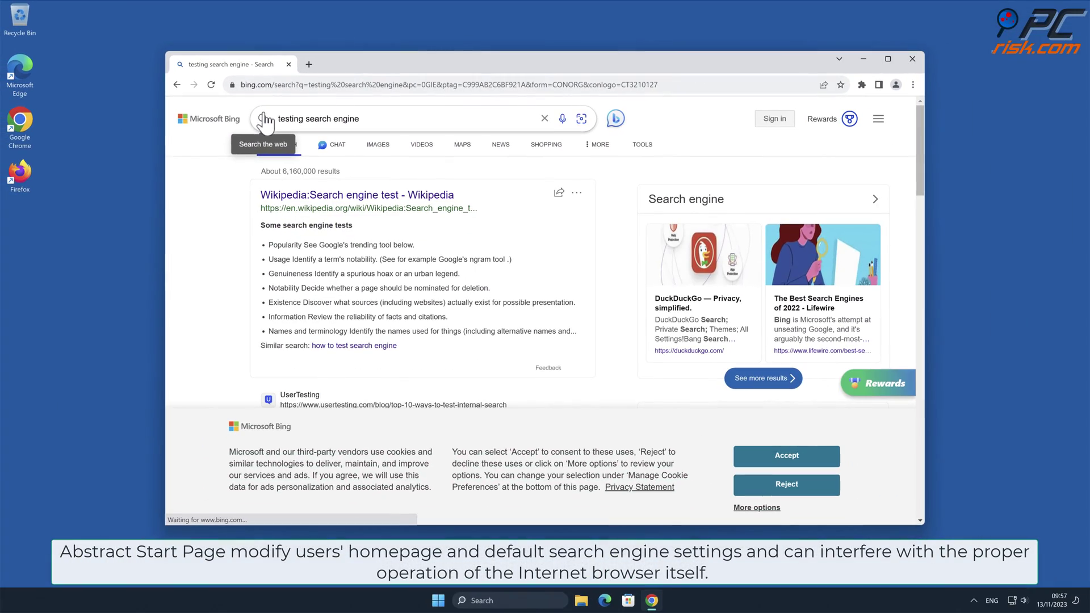
# Open Chrome's Manage Extensions page to view the installed Abstract Start Page extension
pyautogui.moveTo(916, 138)
pyautogui.mouseDown()
pyautogui.moveTo(922, 493)
pyautogui.moveTo(919, 148)
pyautogui.mouseUp()
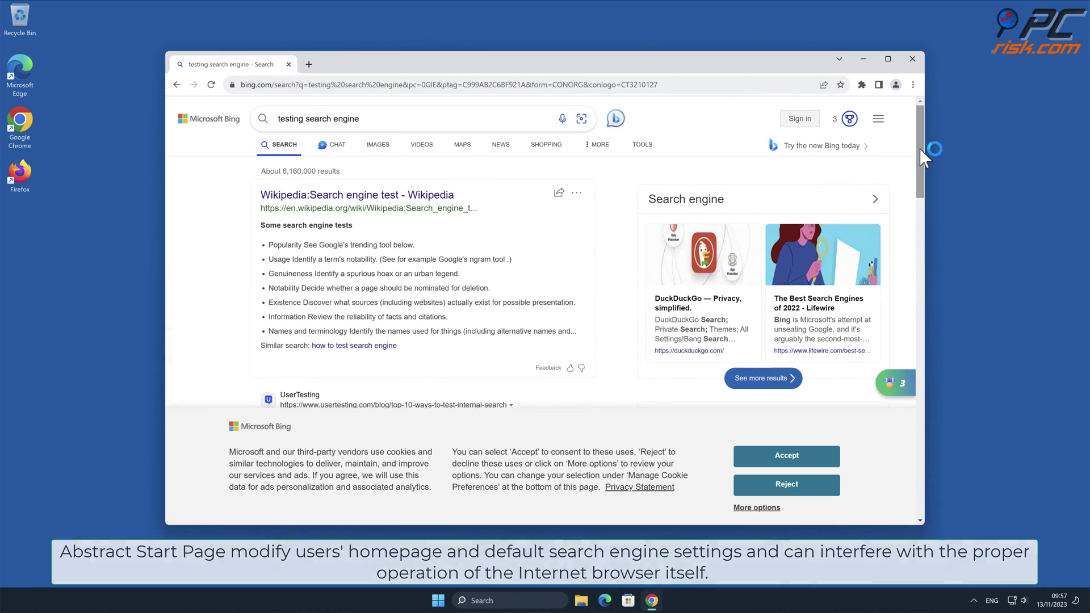
pyautogui.click(912, 85)
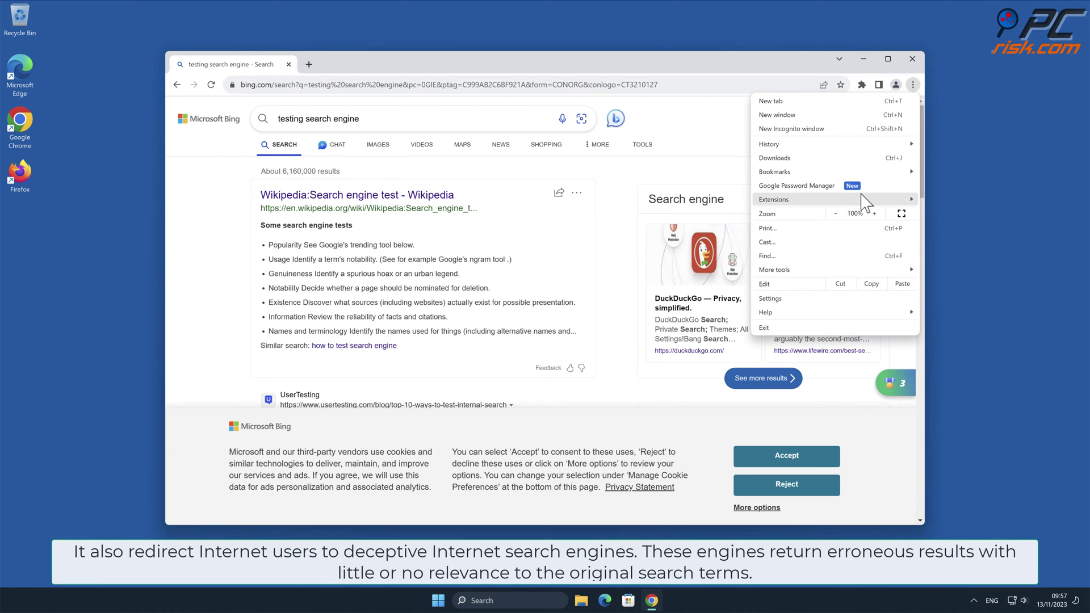
pyautogui.moveTo(866, 202)
pyautogui.click(975, 204)
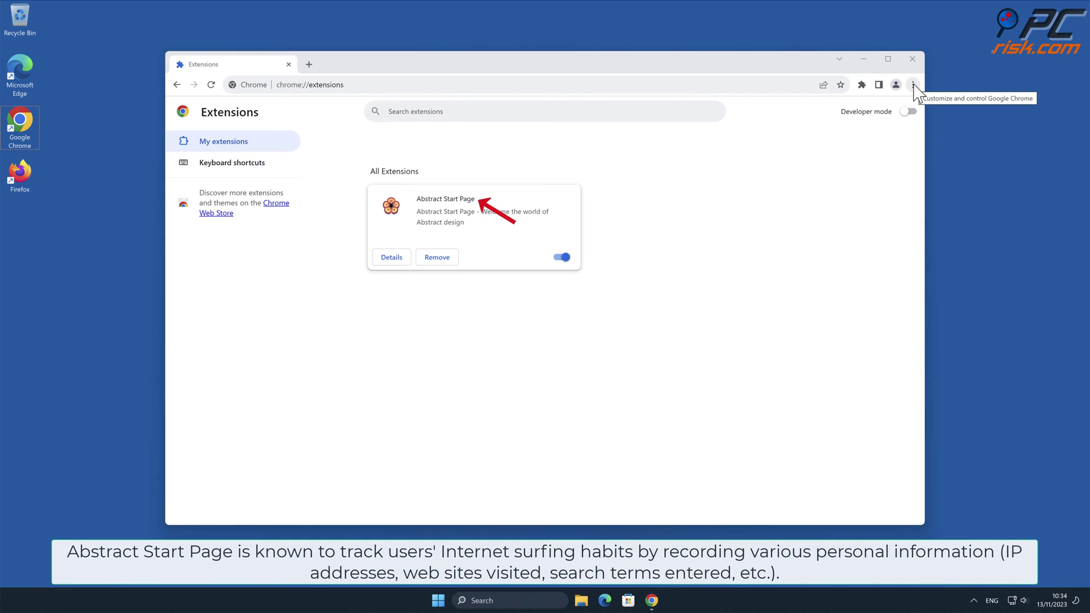
# Go to Settings > Search engine > Manage search engines and site search and scroll the list
pyautogui.click(913, 85)
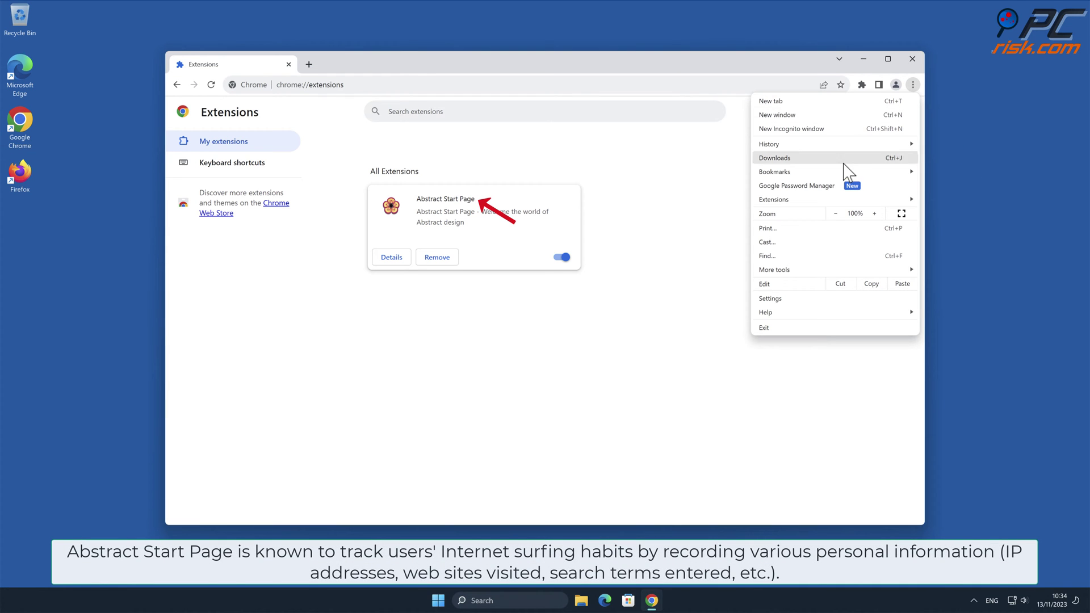
pyautogui.click(826, 298)
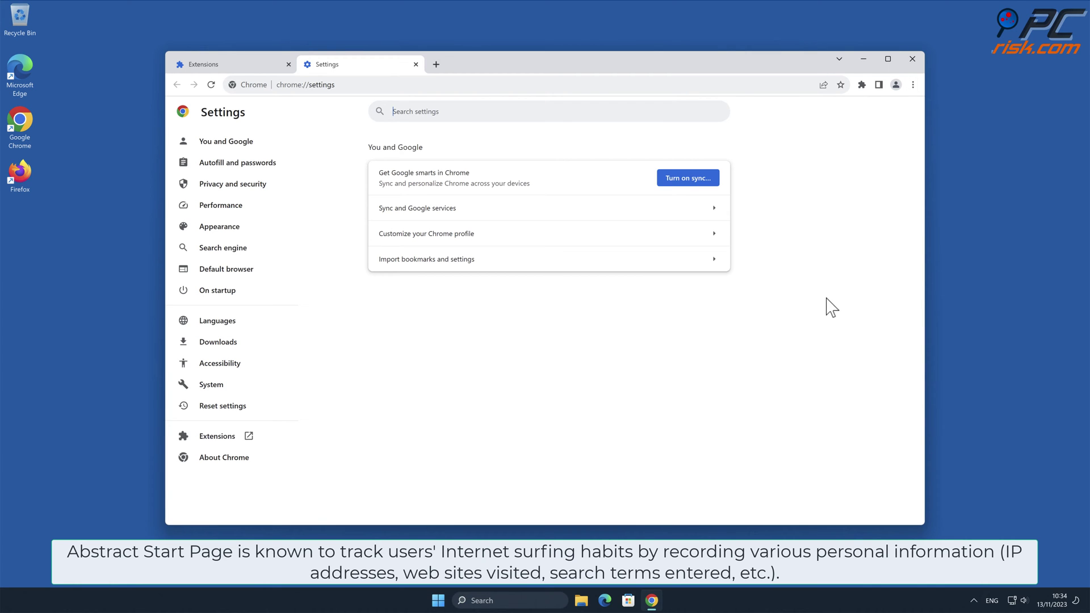
pyautogui.click(259, 254)
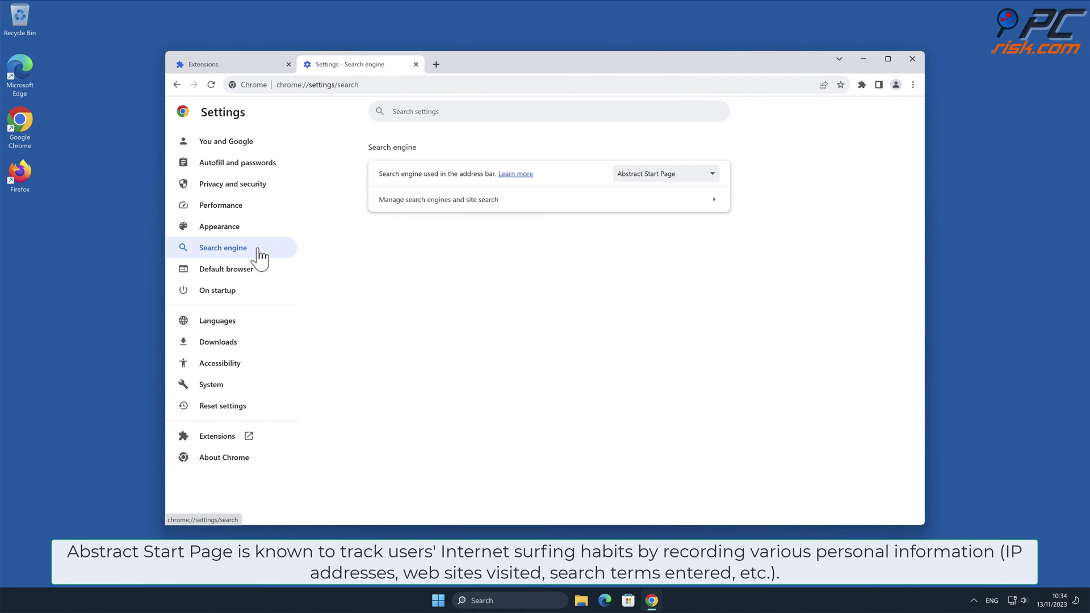
pyautogui.click(721, 207)
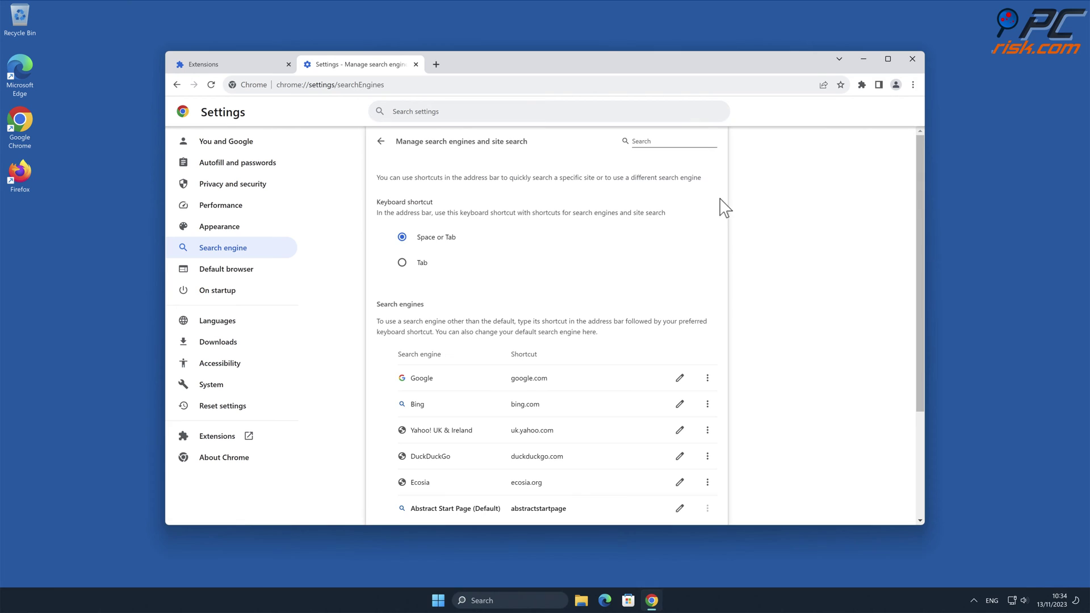
pyautogui.moveTo(918, 170); pyautogui.dragTo(920, 294)
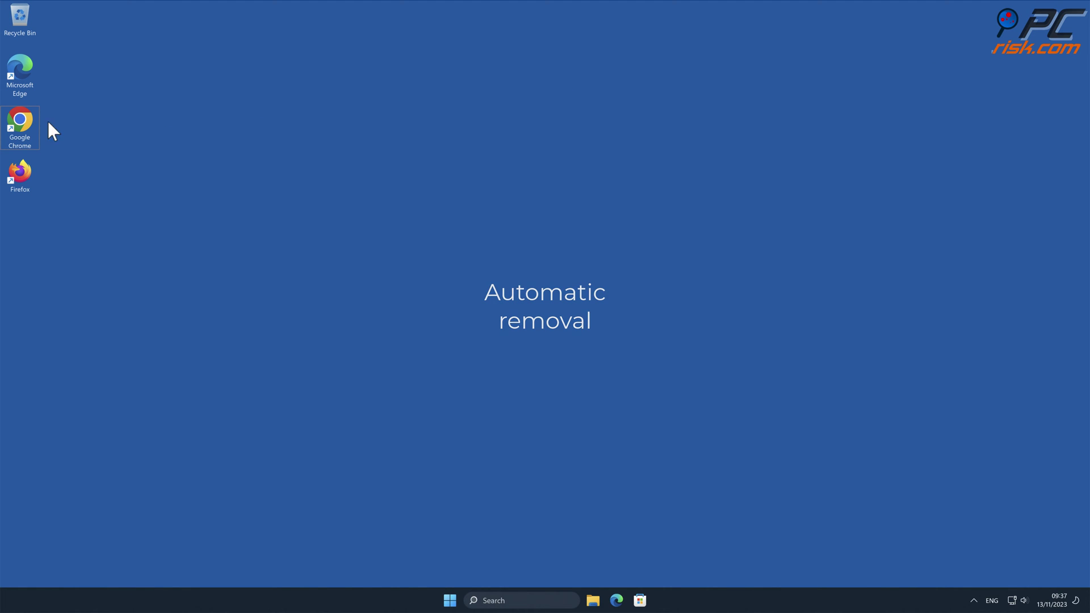
pyautogui.doubleClick(19, 121)
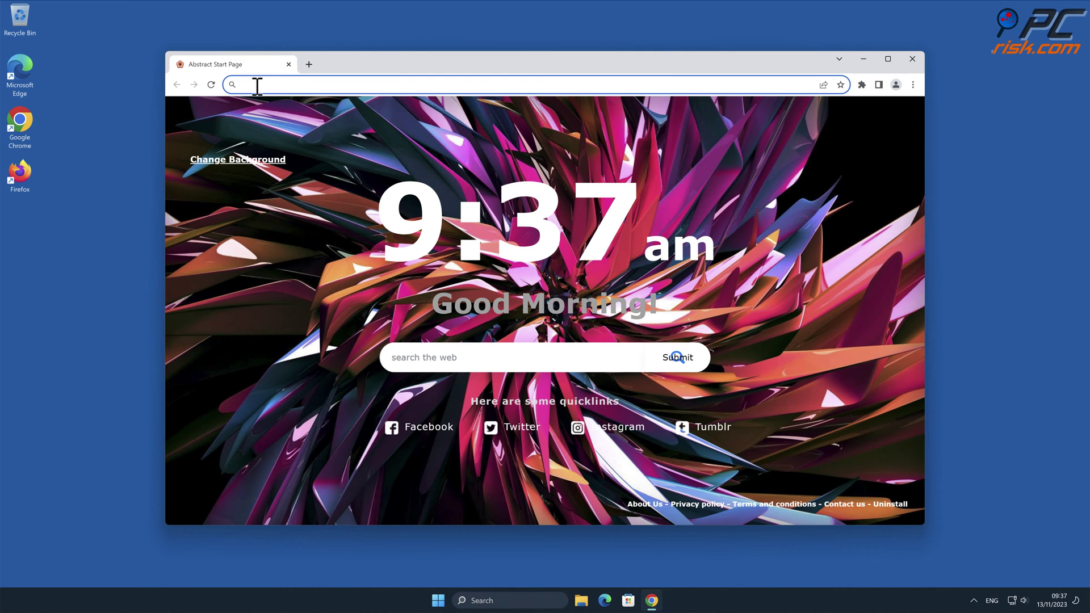
pyautogui.write('www.combo')
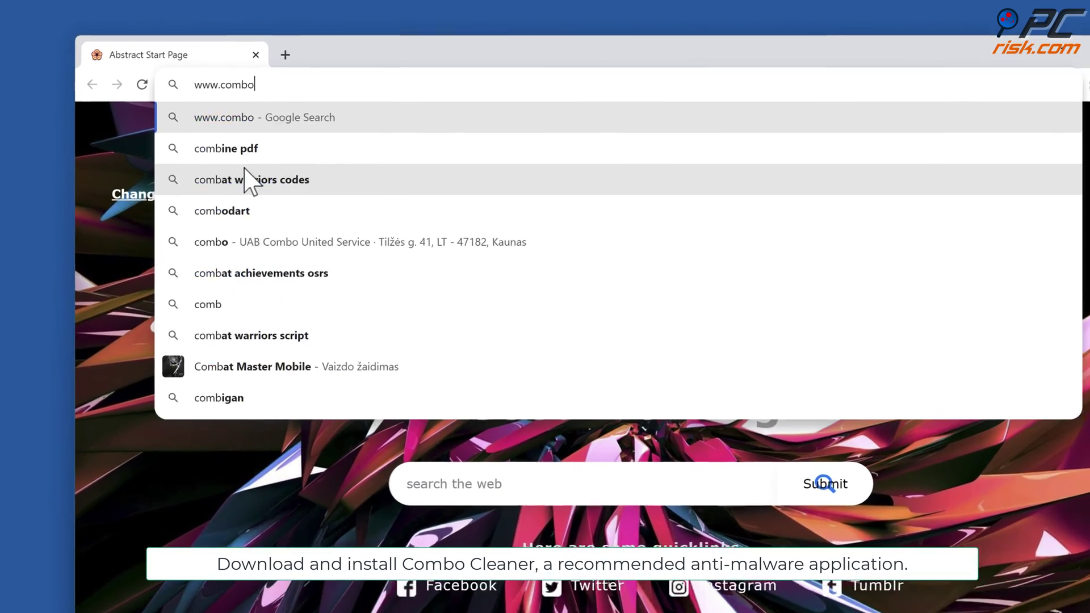
pyautogui.write('cleaner.com')
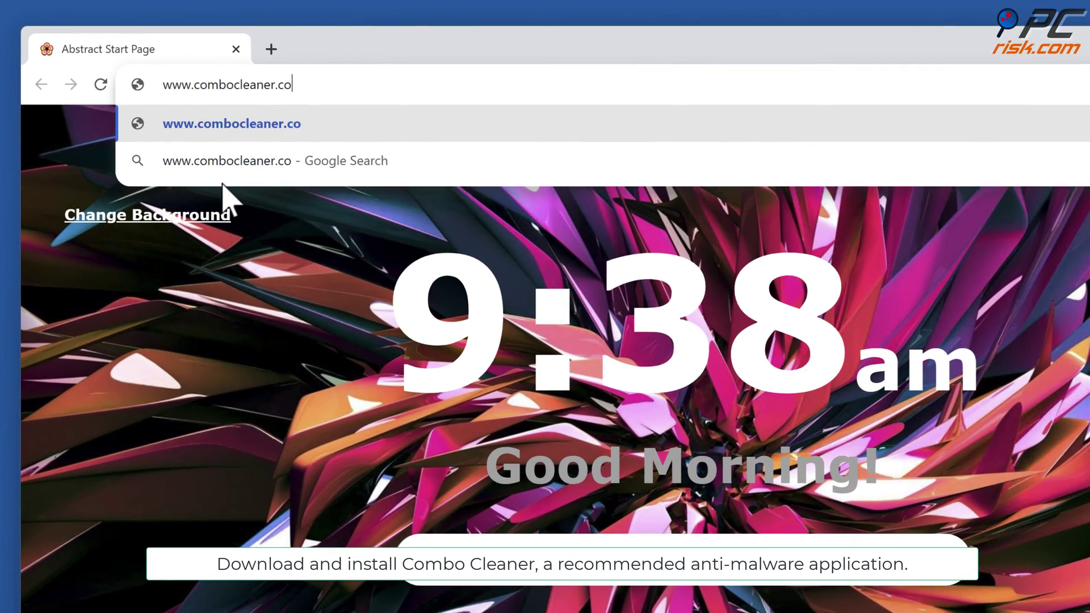
pyautogui.press('Return')
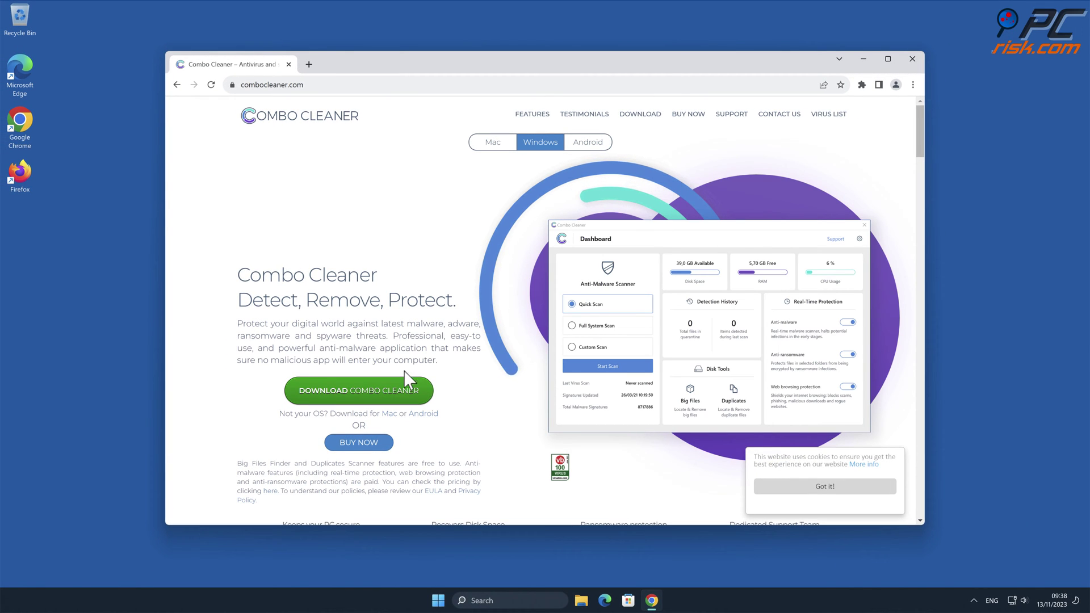
pyautogui.click(411, 391)
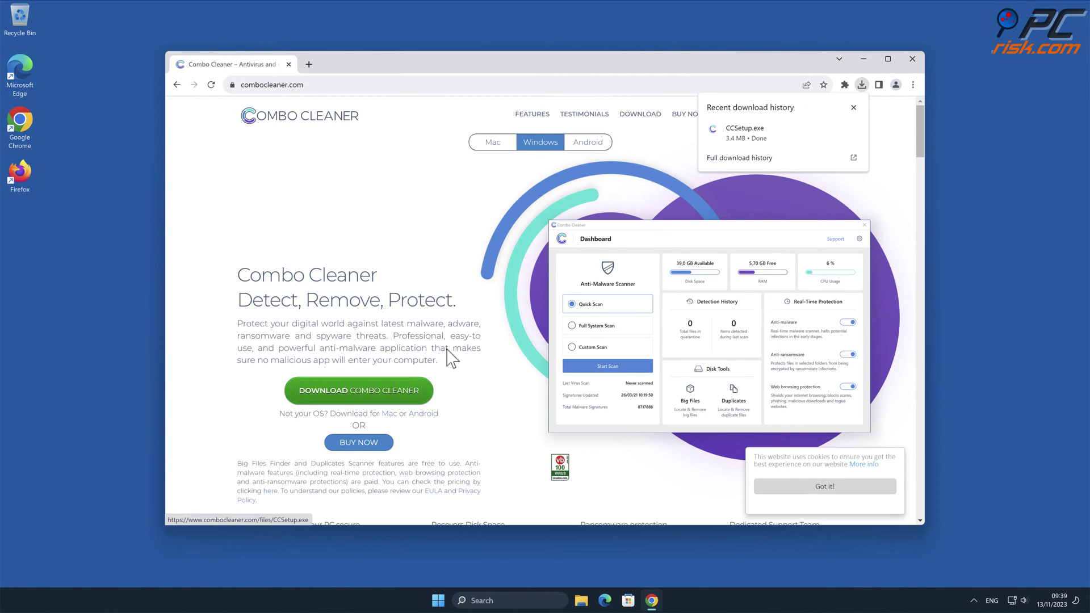
pyautogui.click(795, 133)
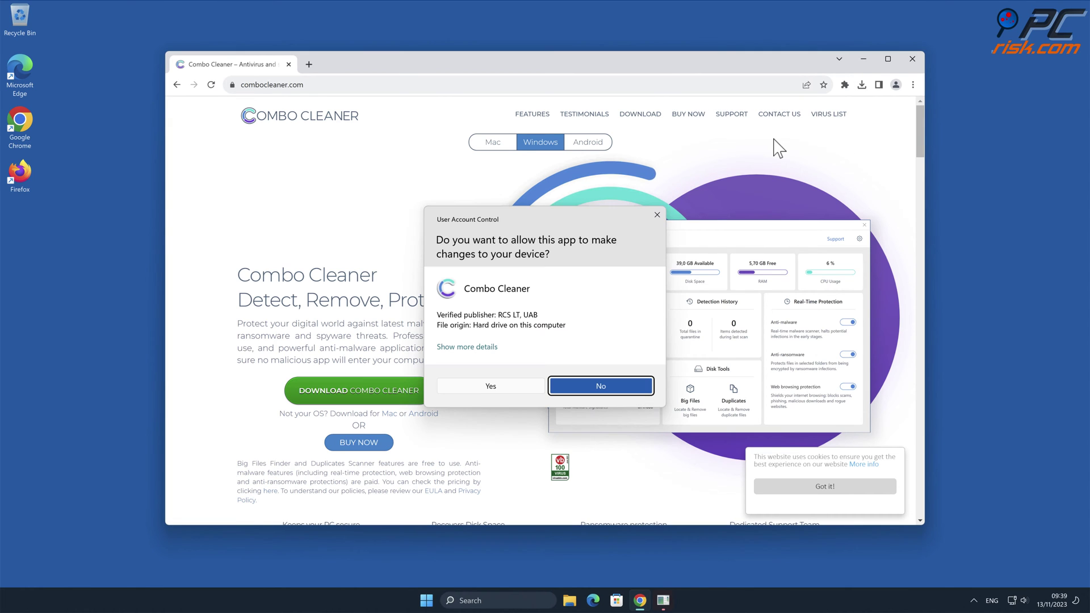
# Approve the UAC prompt and step through the InstallShield Wizard from Next to Finish
pyautogui.click(497, 390)
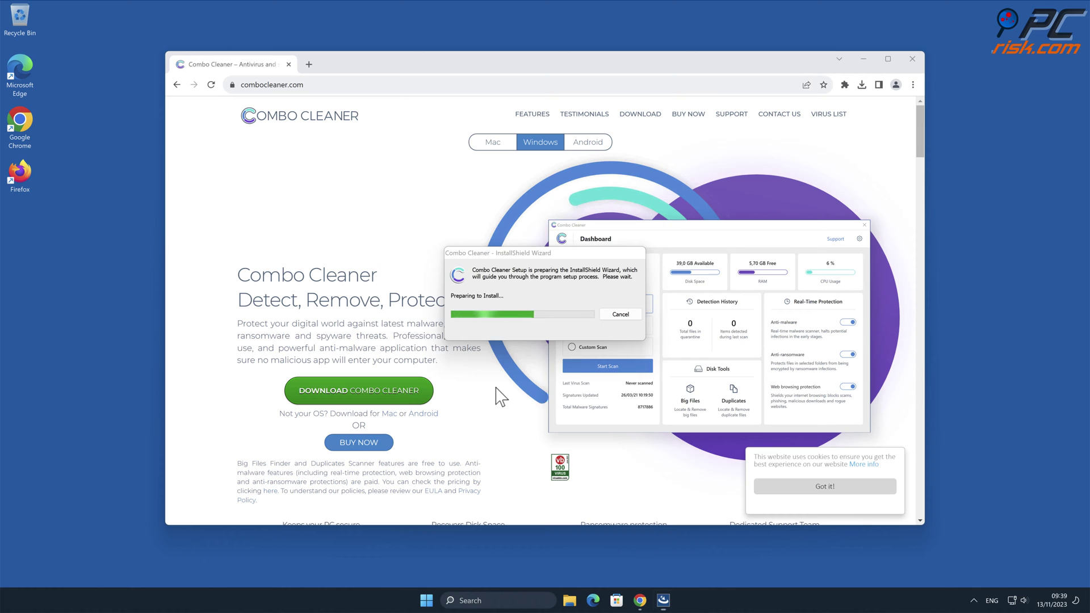
pyautogui.click(607, 425)
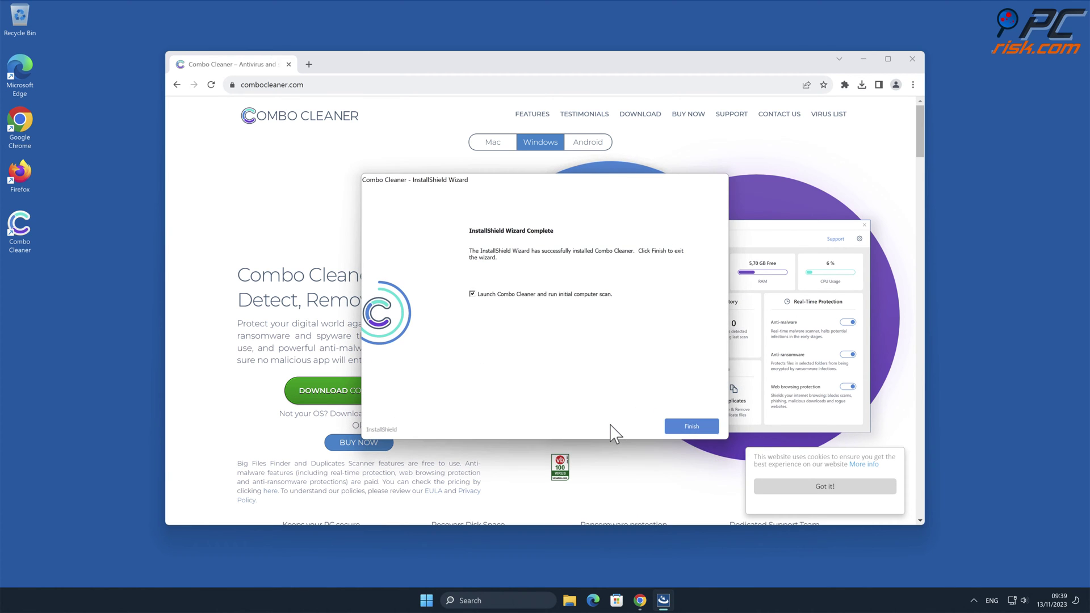
pyautogui.click(700, 422)
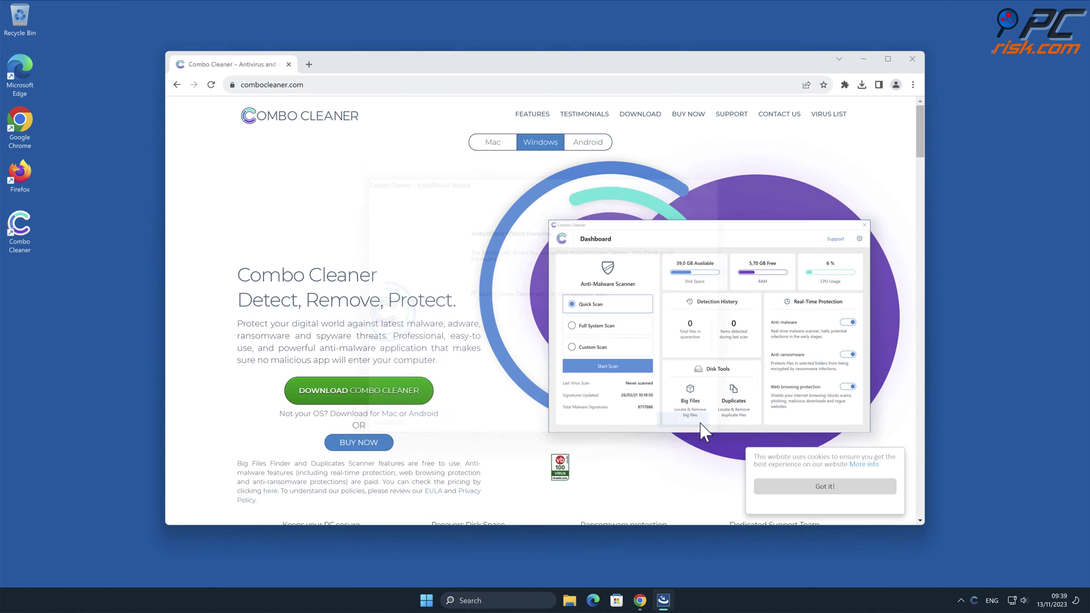
# Close the browser, activate the licence and quarantine the Abstract Start Page Unwanted Extension
pyautogui.click(912, 59)
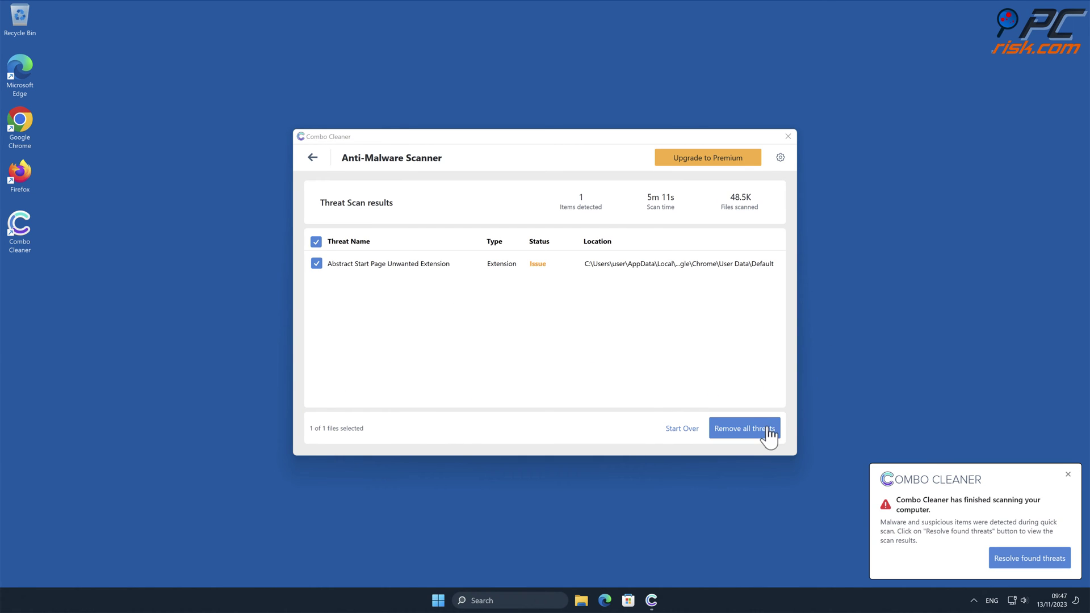
pyautogui.click(769, 432)
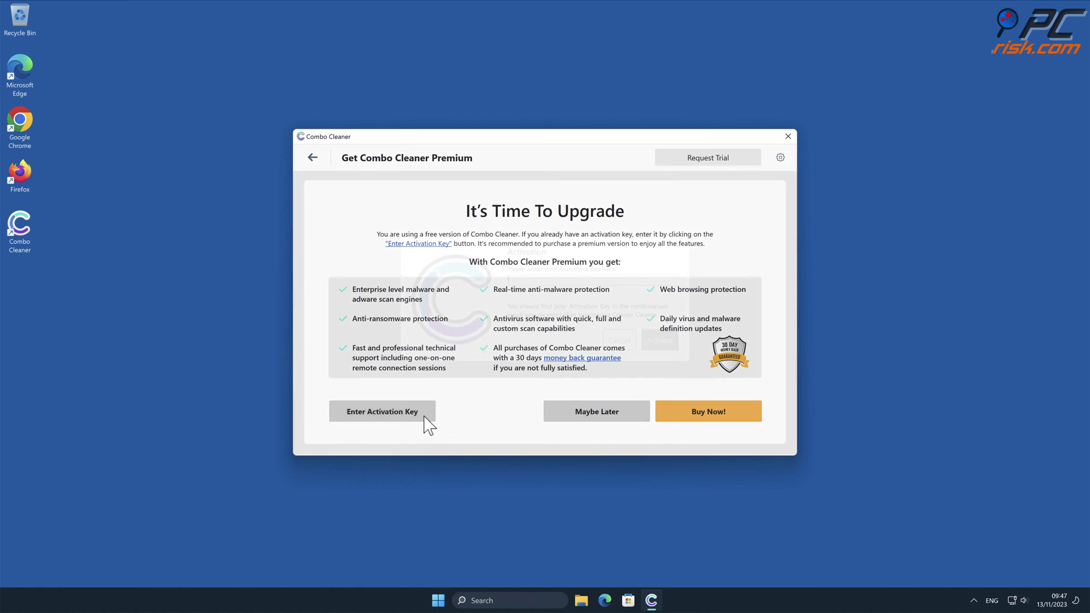
pyautogui.click(433, 410)
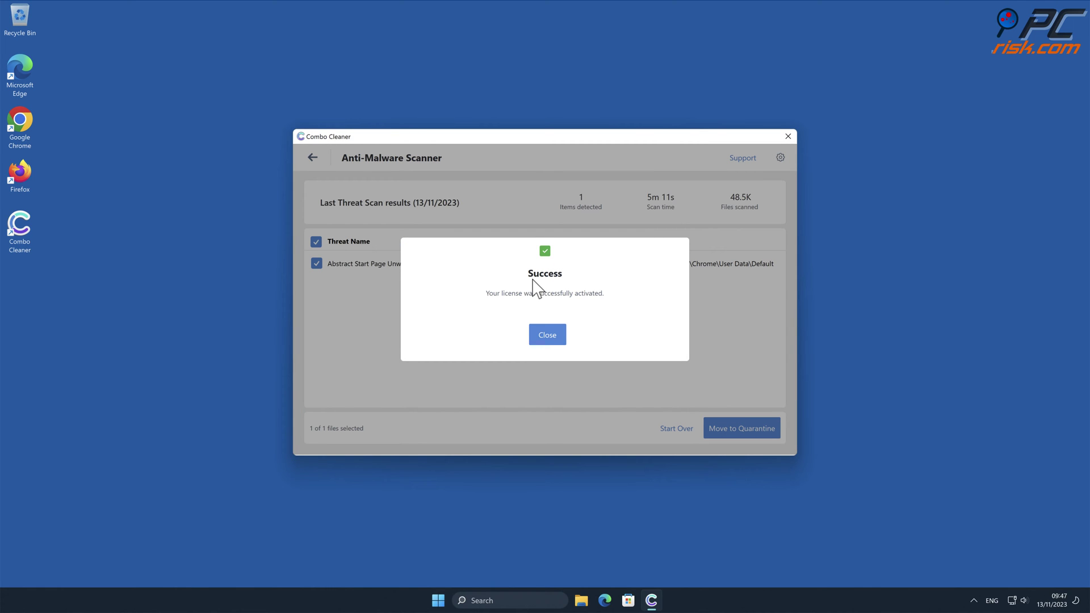
pyautogui.click(547, 334)
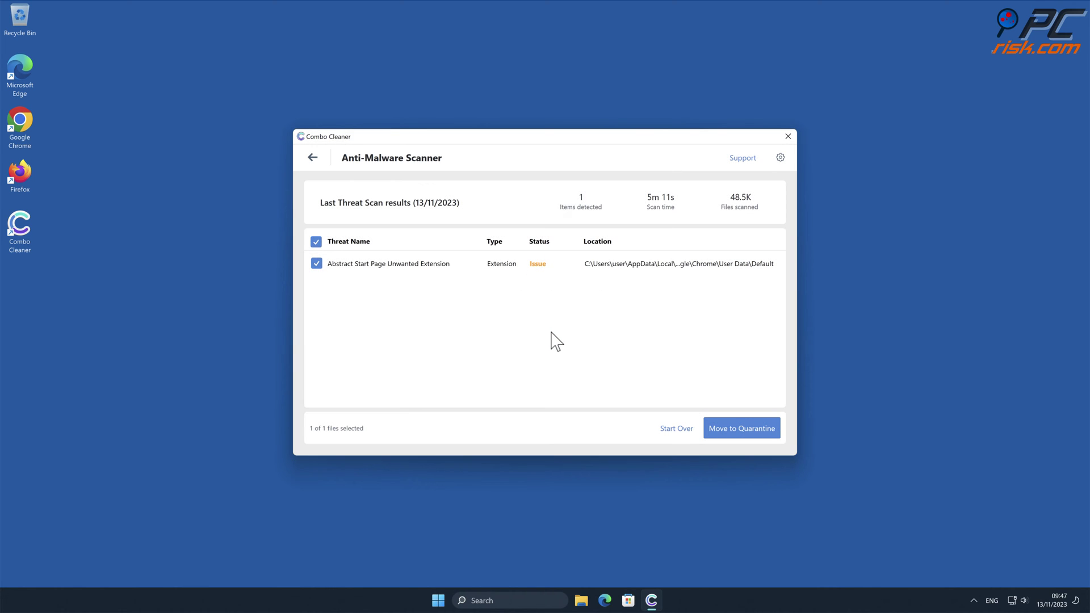
pyautogui.click(754, 425)
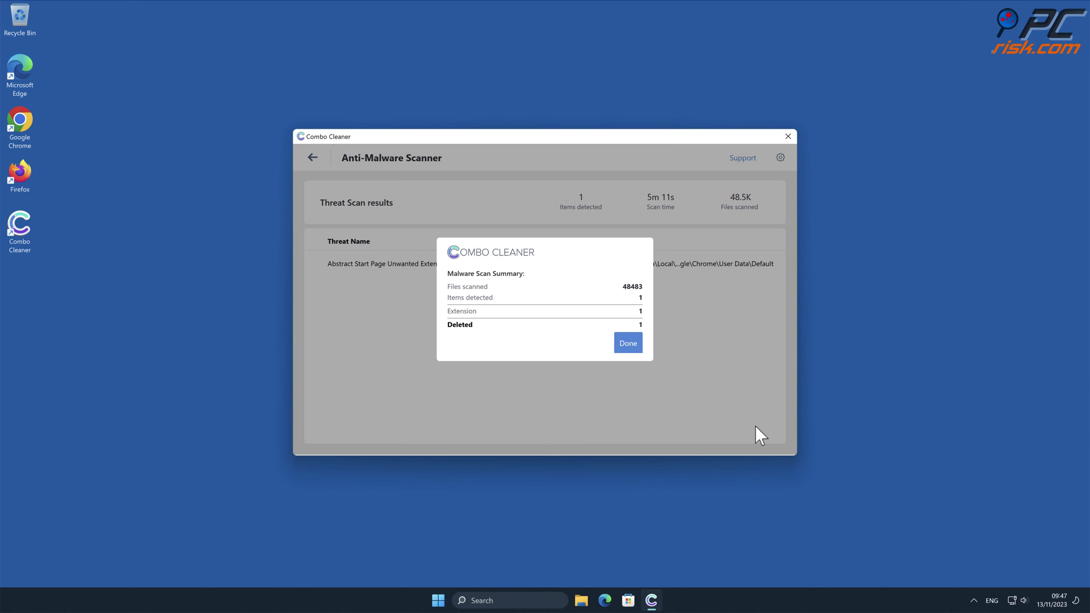
pyautogui.click(627, 343)
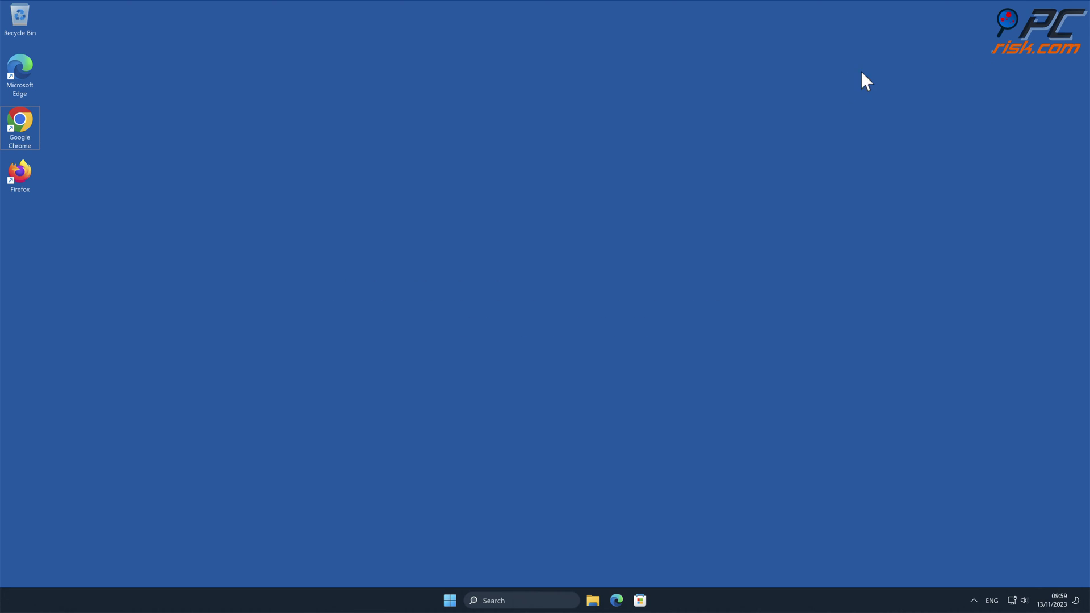
# Relaunch Chrome from the desktop icon to check its Abstract Start Page new tab
pyautogui.doubleClick(30, 119)
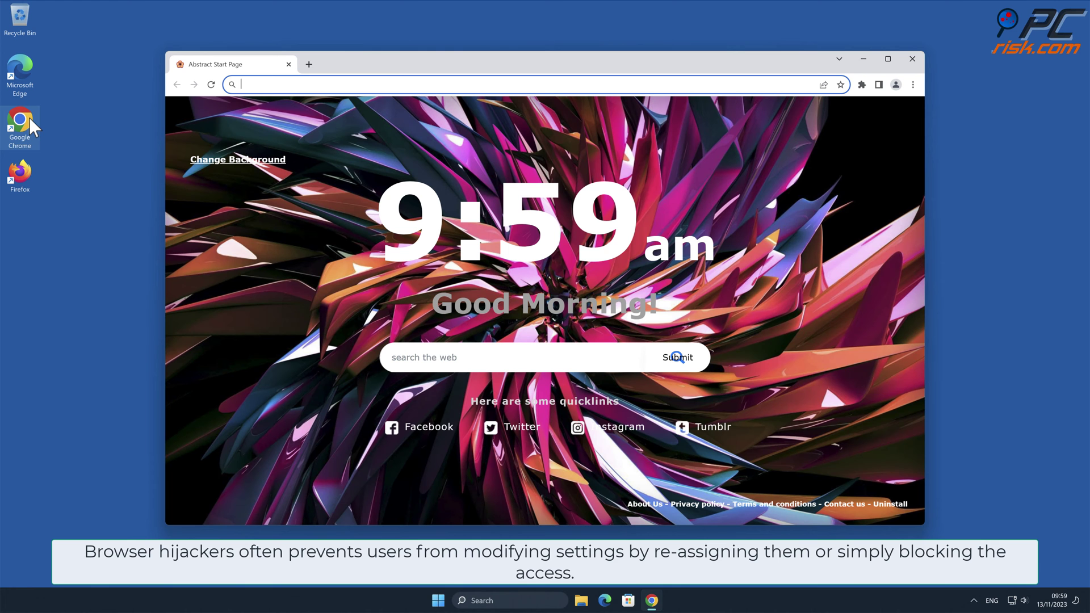
pyautogui.click(988, 193)
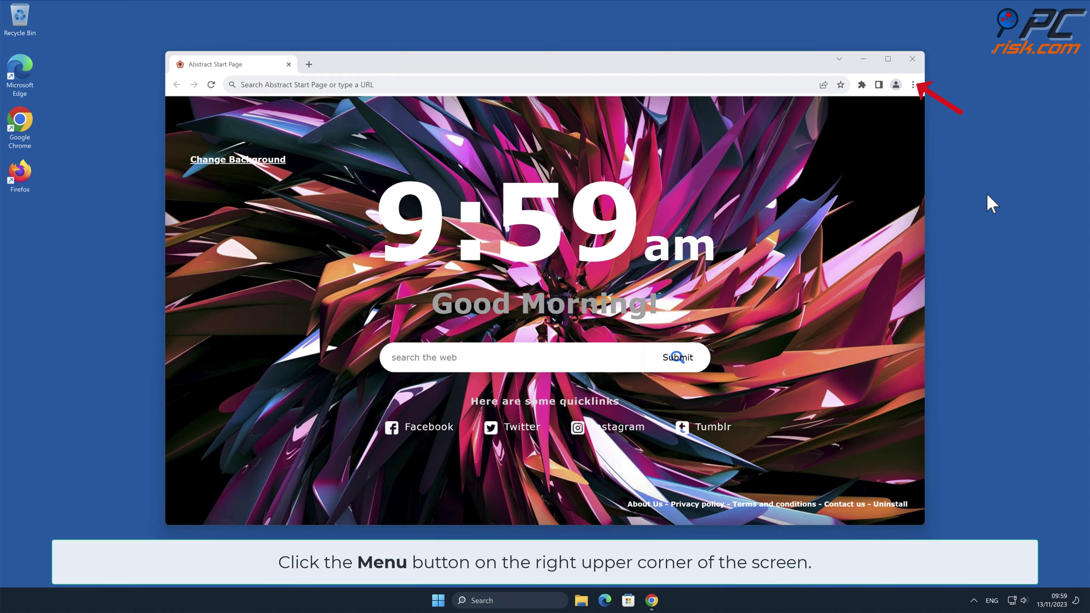
# Remove Abstract Start Page on the Manage Extensions page and confirm the removal
pyautogui.click(913, 84)
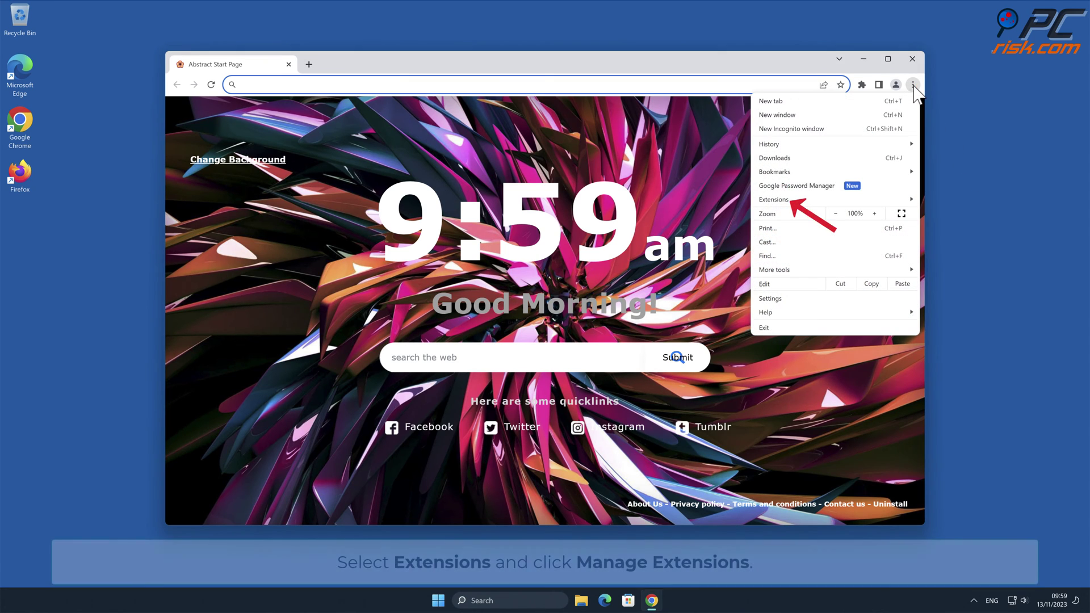
pyautogui.moveTo(878, 206)
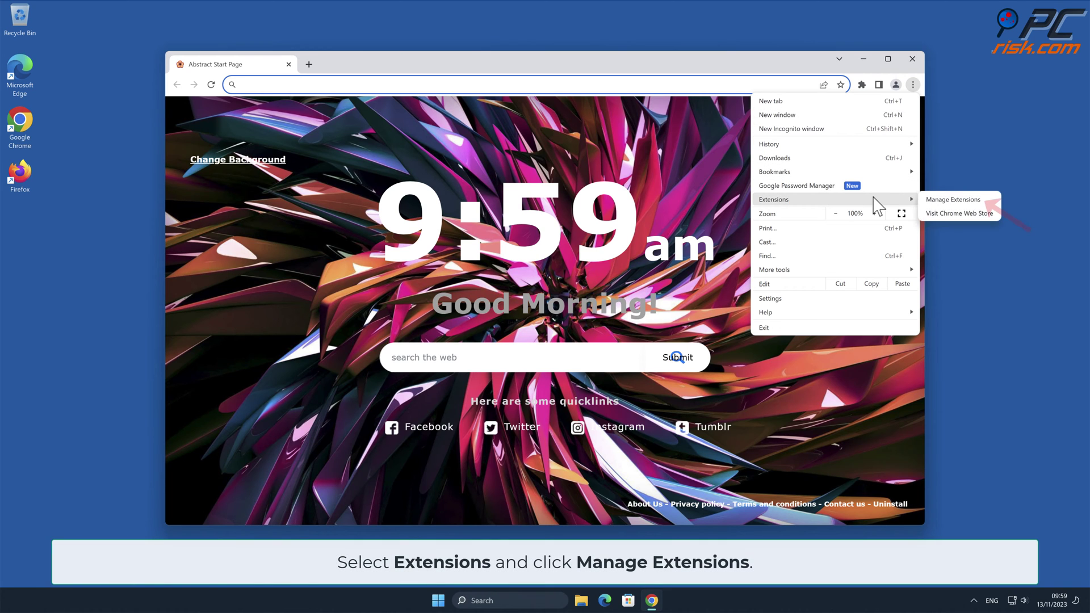
pyautogui.click(959, 201)
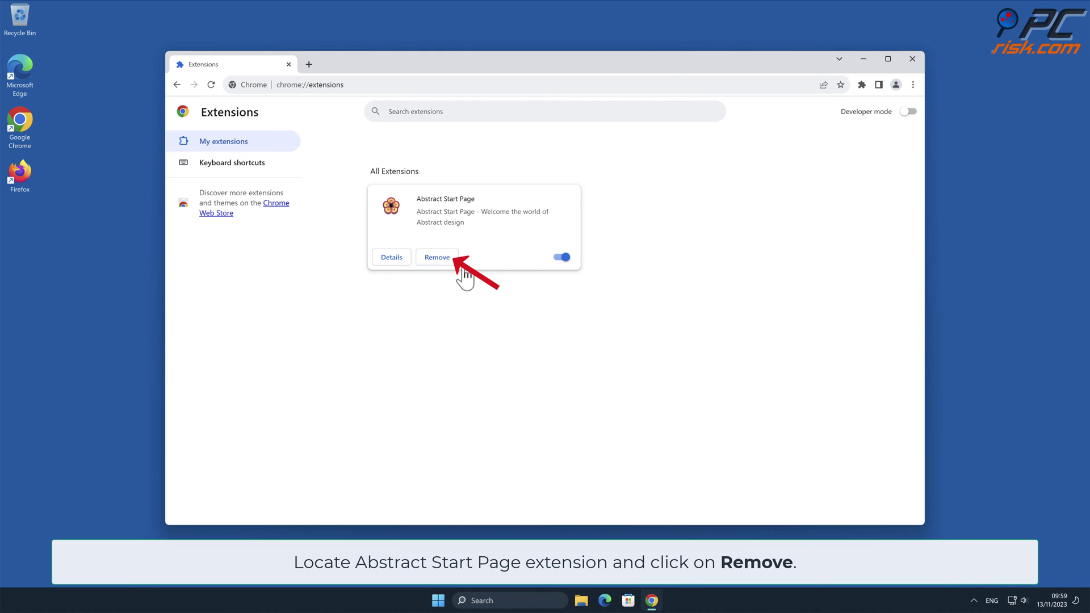
pyautogui.click(437, 258)
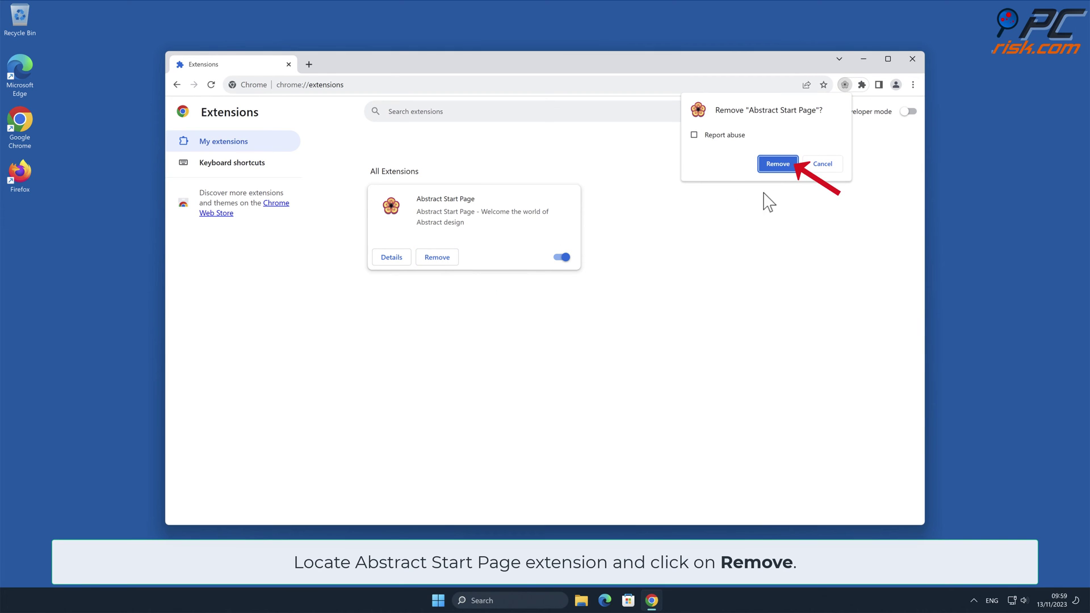
pyautogui.click(793, 164)
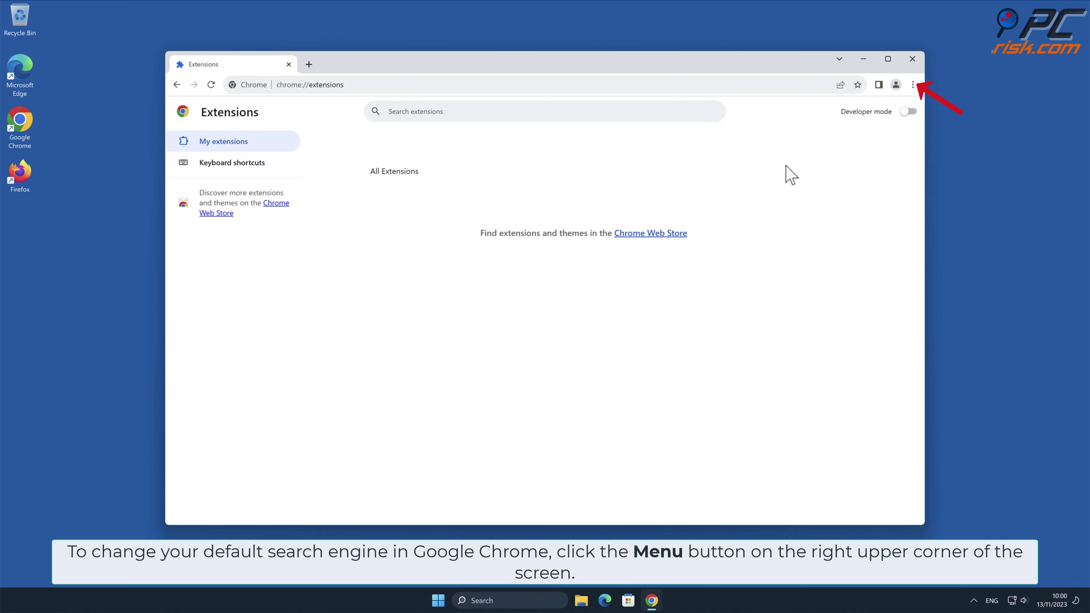
# Open Chrome Settings at the Search engine section showing Abstract Start Page
pyautogui.click(913, 85)
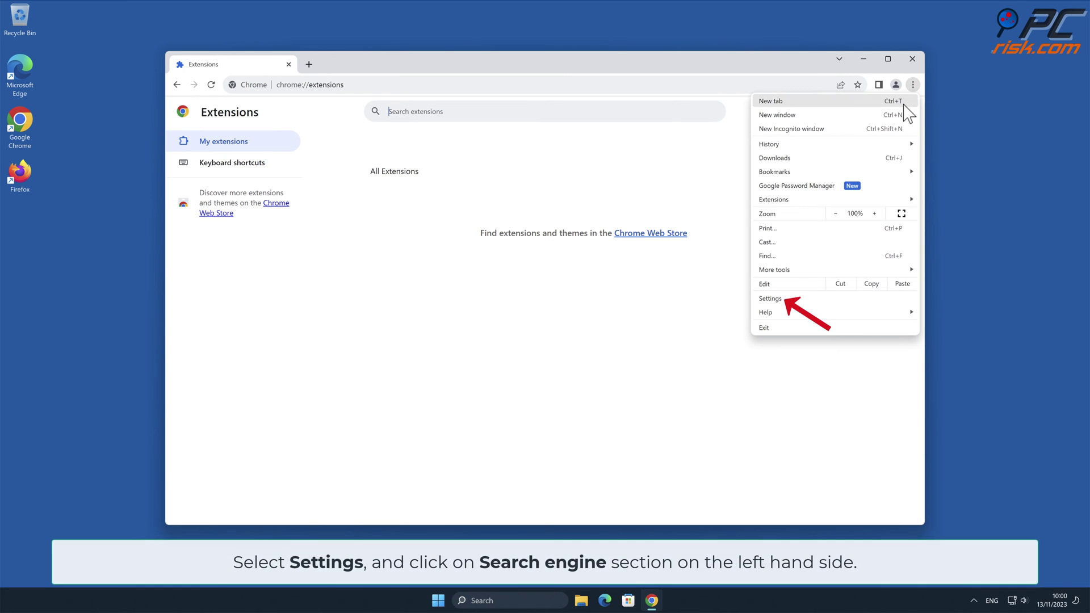
pyautogui.click(787, 298)
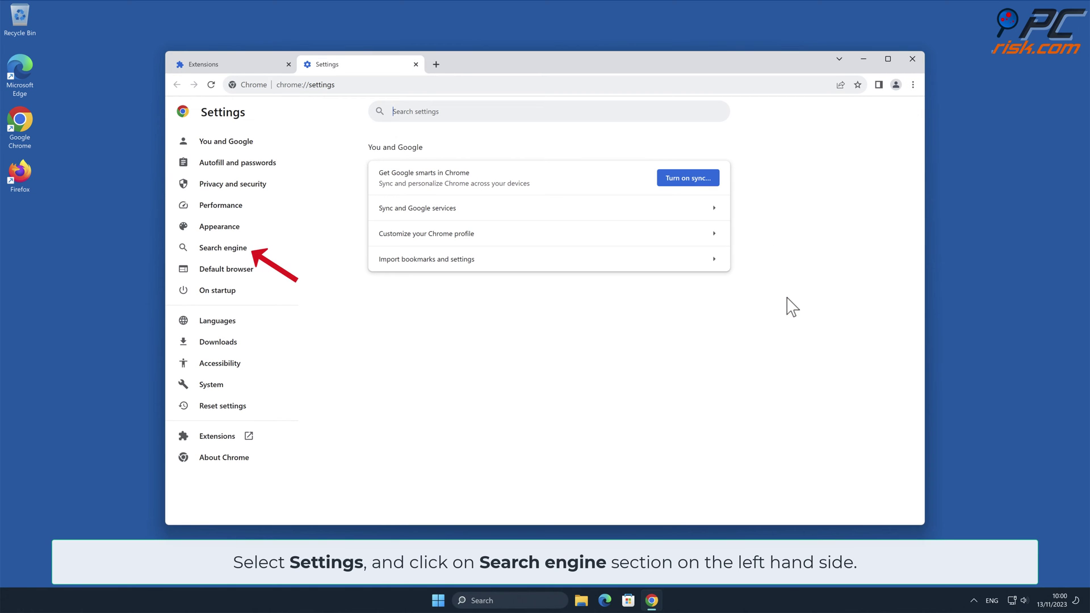
pyautogui.click(242, 250)
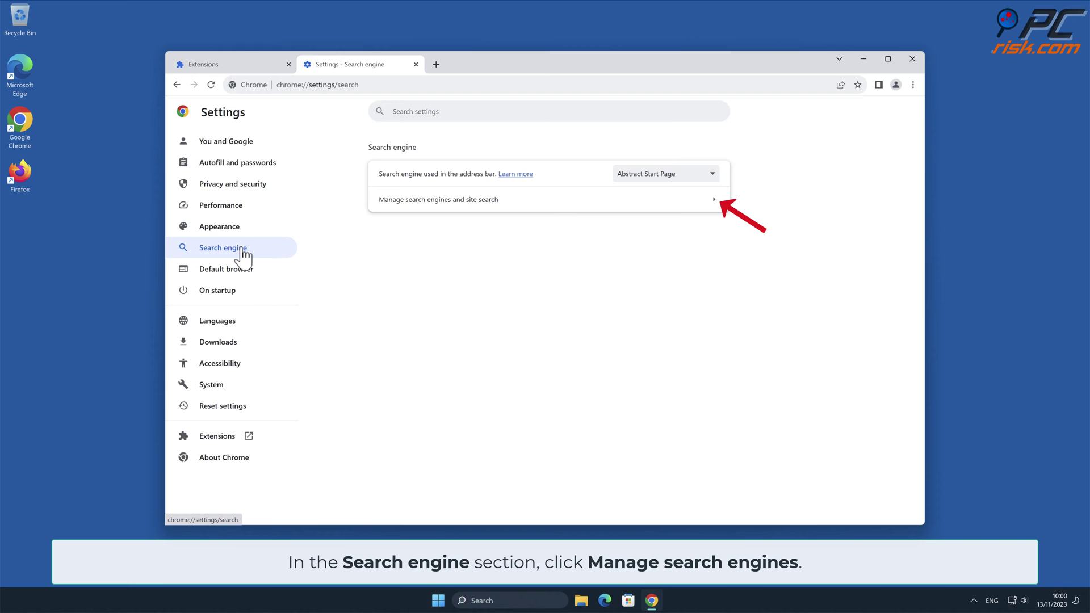
# In Manage search engines, make Google the default and delete the Abstract Start Page entry
pyautogui.click(708, 205)
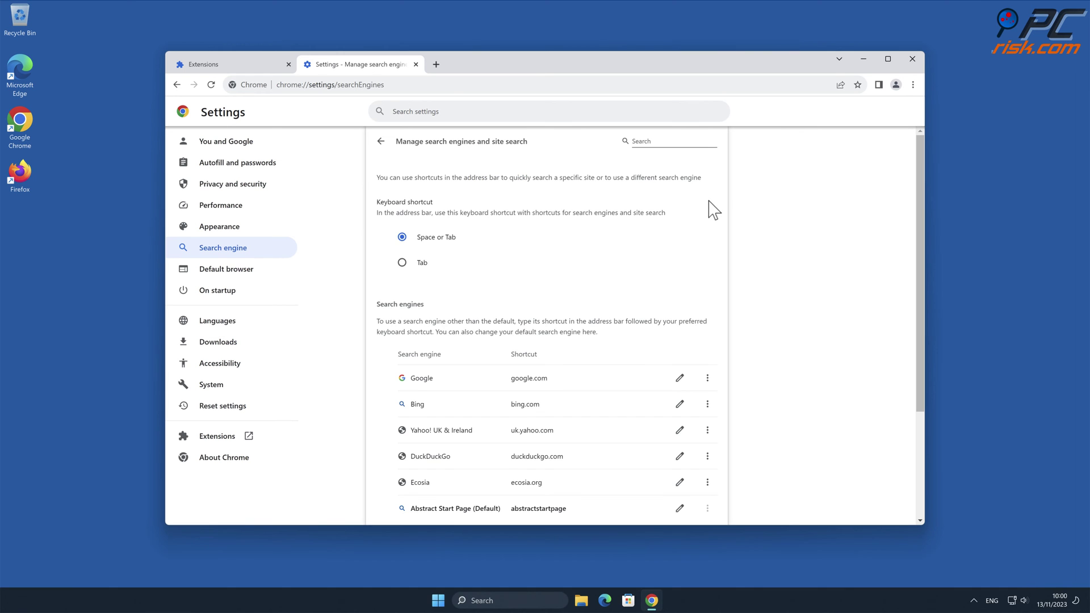
pyautogui.moveTo(920, 169); pyautogui.dragTo(921, 287)
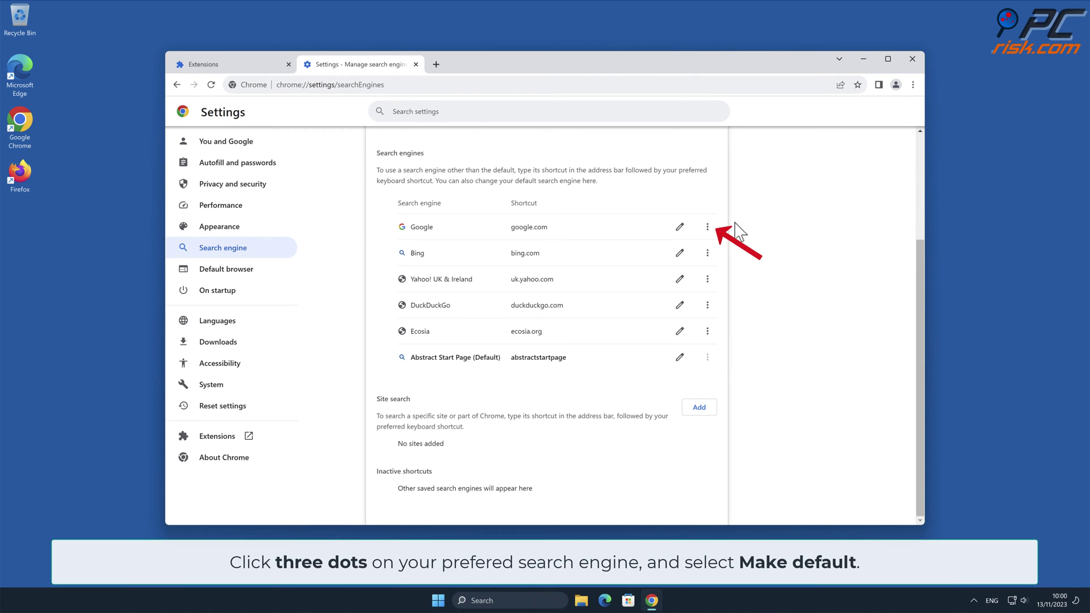
pyautogui.click(707, 227)
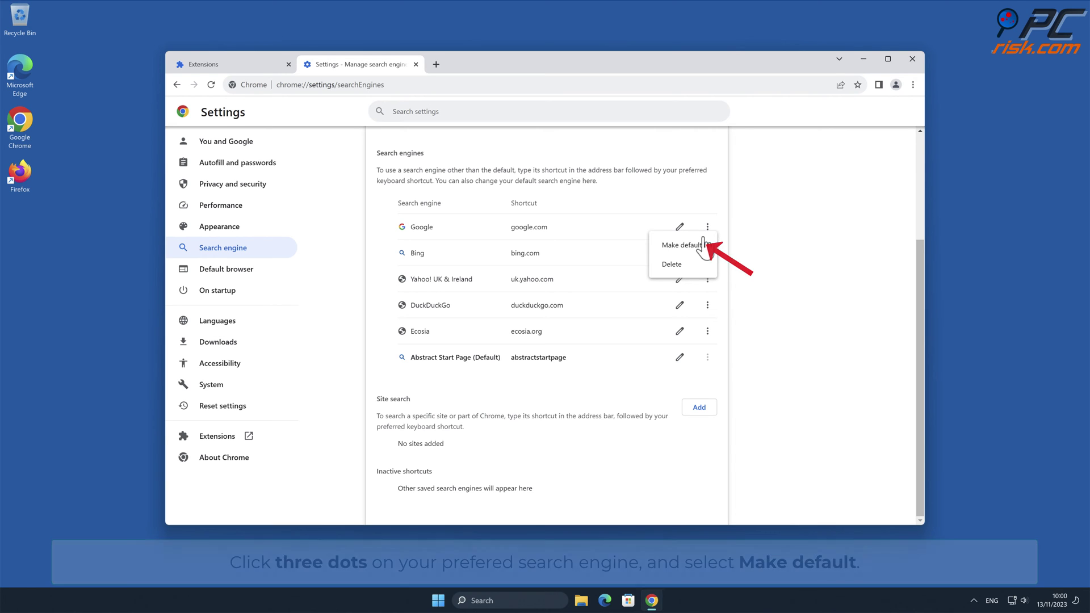
pyautogui.click(704, 243)
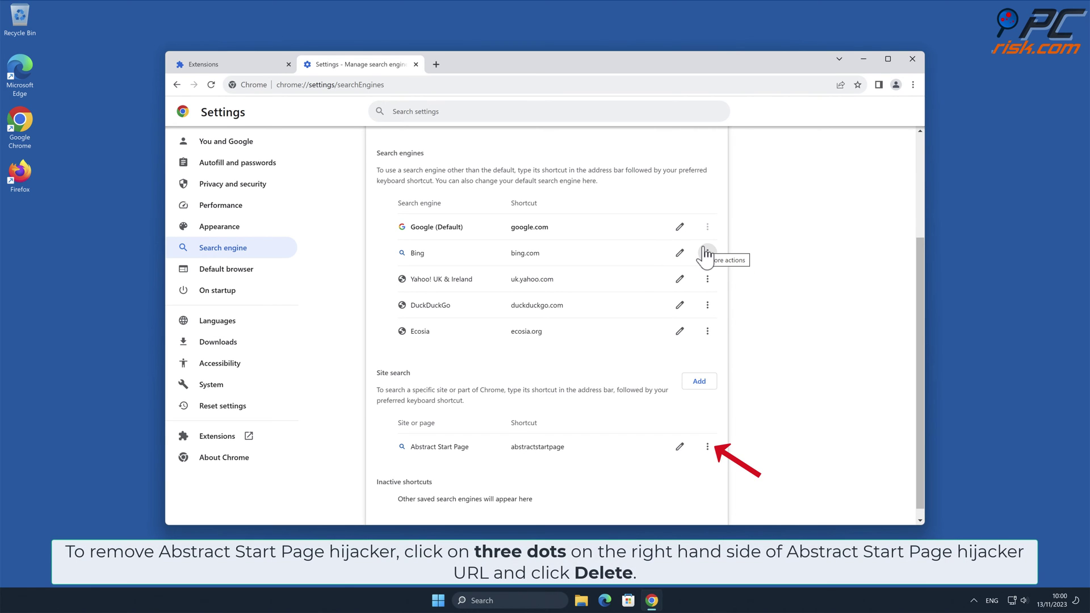
pyautogui.click(707, 447)
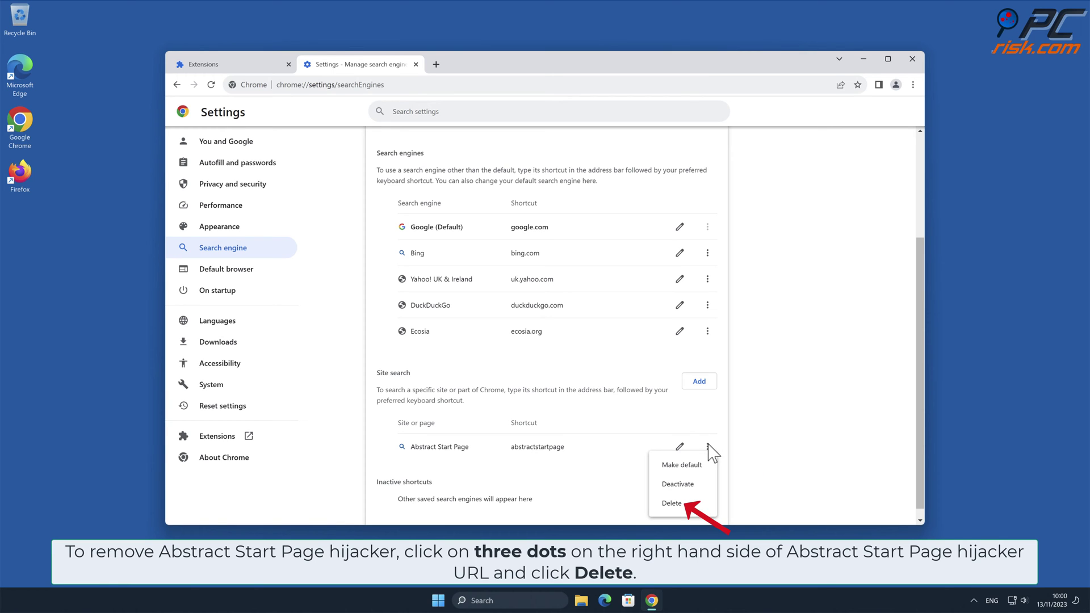
pyautogui.click(675, 503)
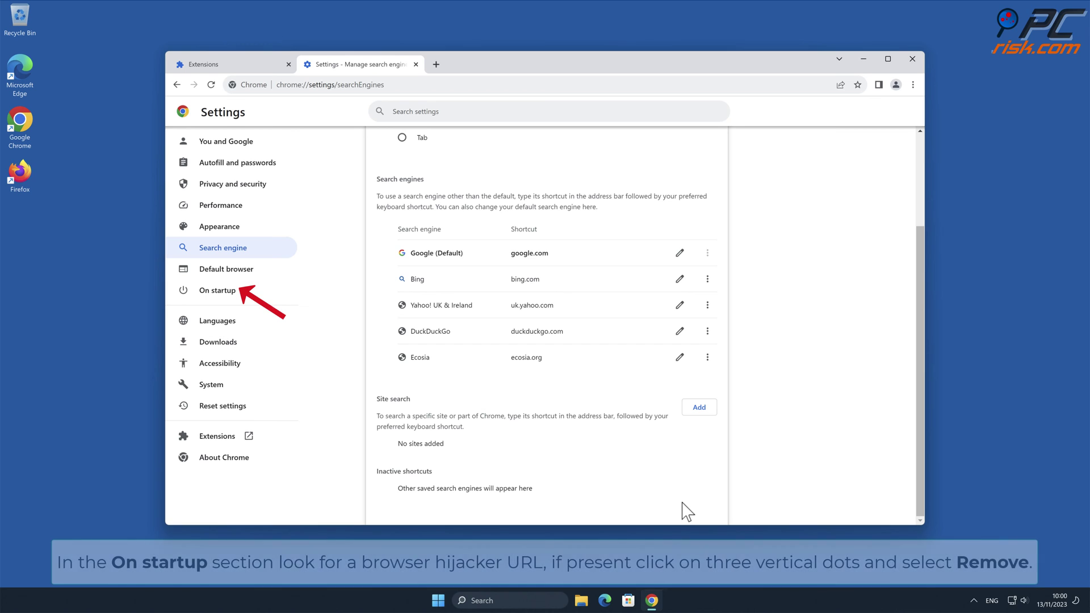
# Remove abstractstartpage.com from Chrome's On startup pages so New Tab opens, then close Chrome
pyautogui.click(239, 294)
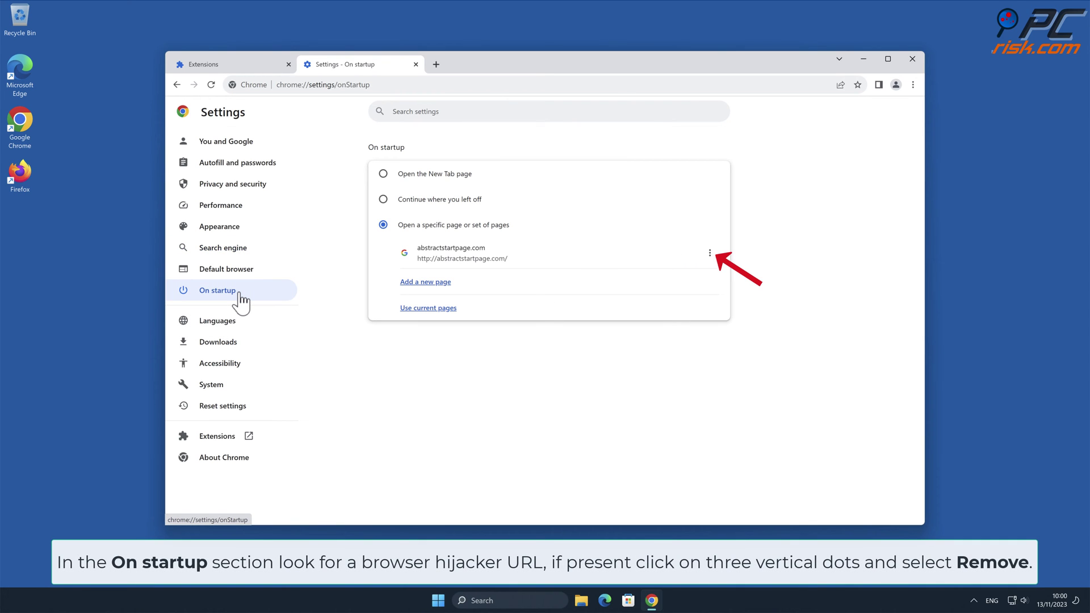
pyautogui.click(709, 254)
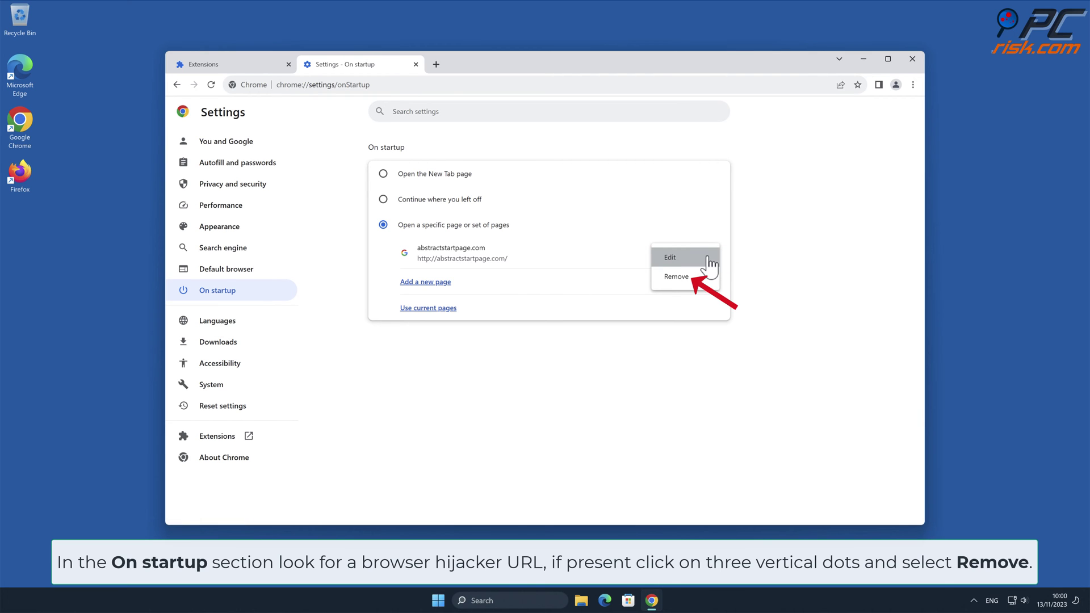
pyautogui.click(702, 276)
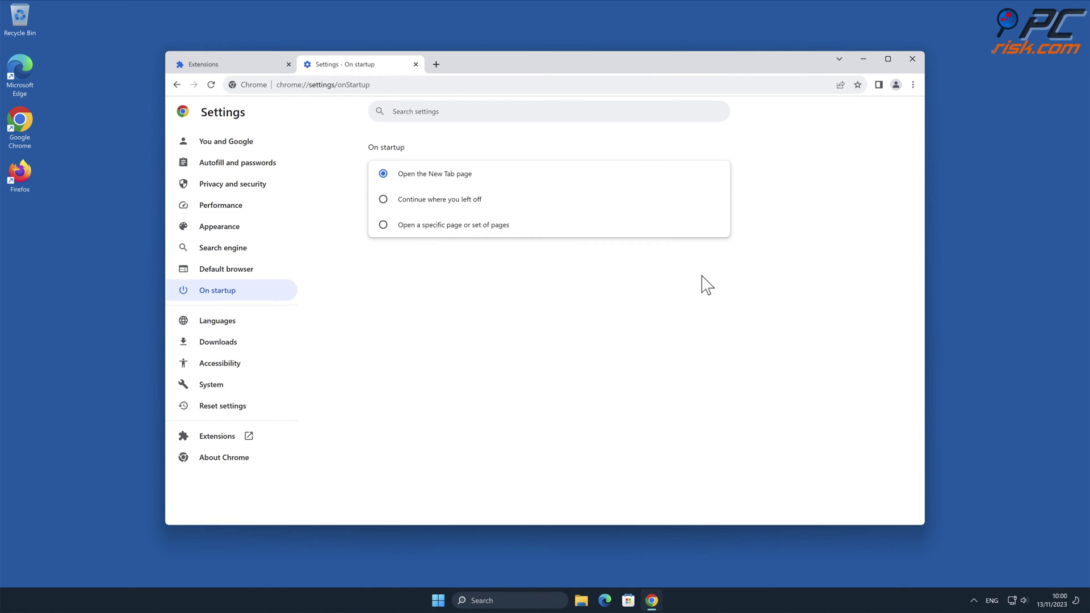
pyautogui.click(912, 59)
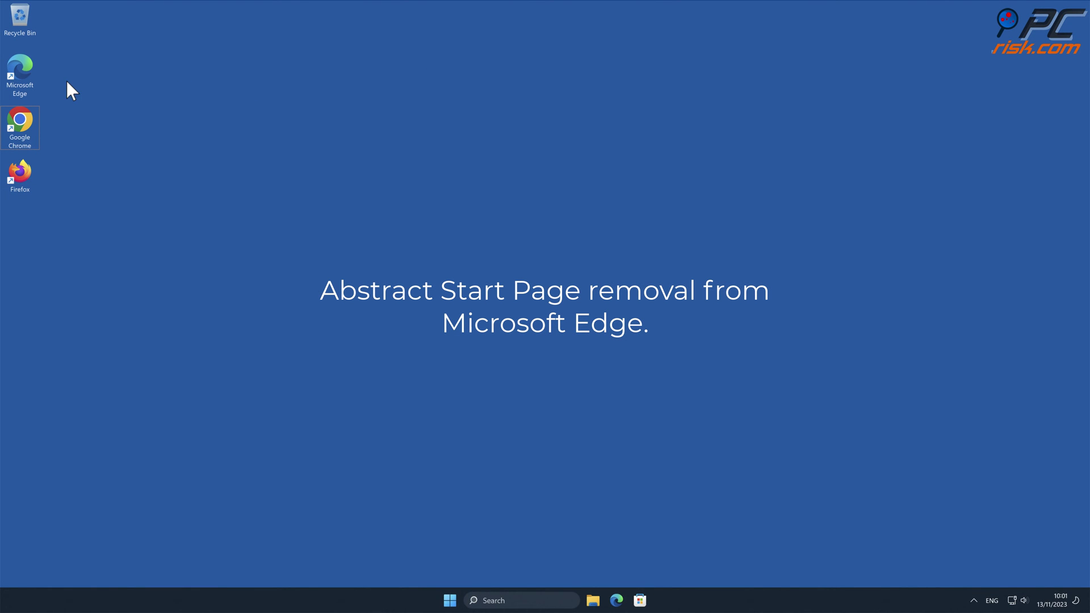
# Launch Edge and remove the Abstract Start Page extension from Manage extensions
pyautogui.doubleClick(19, 71)
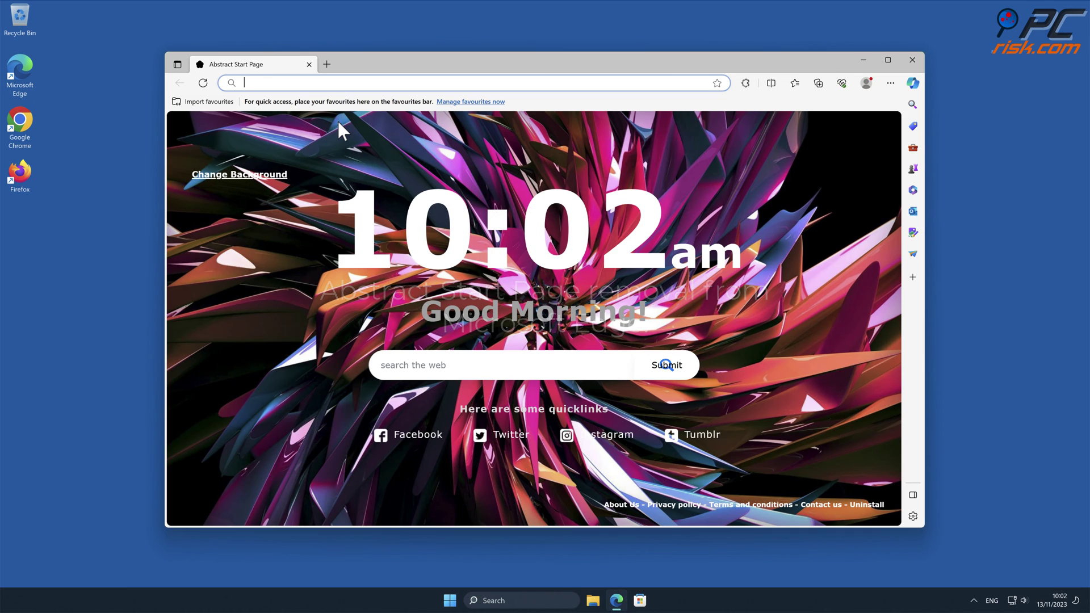
pyautogui.click(987, 193)
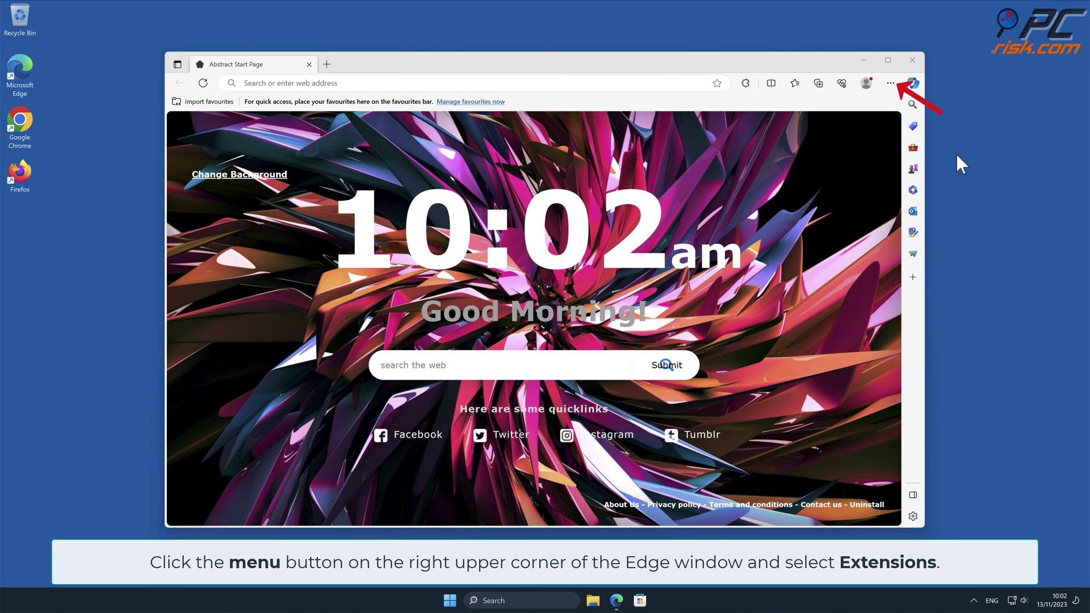
pyautogui.click(891, 84)
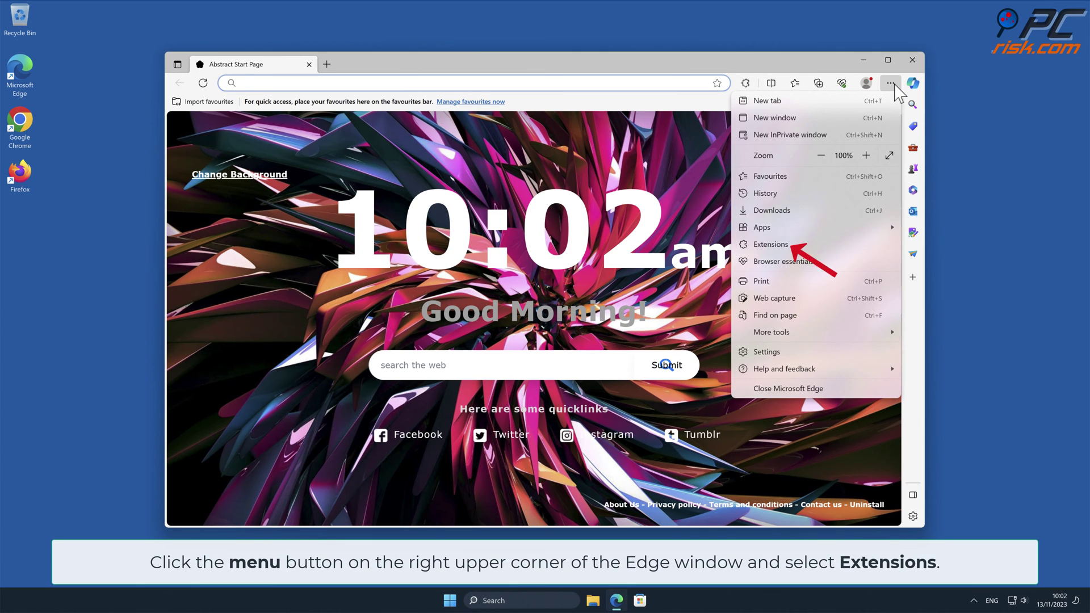
pyautogui.click(802, 244)
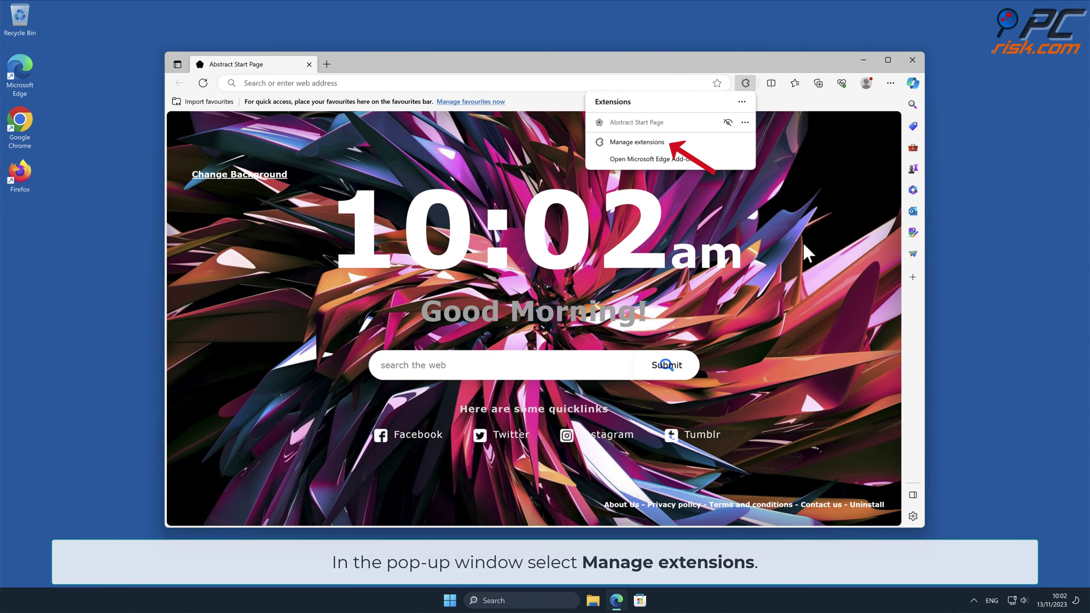
pyautogui.click(660, 143)
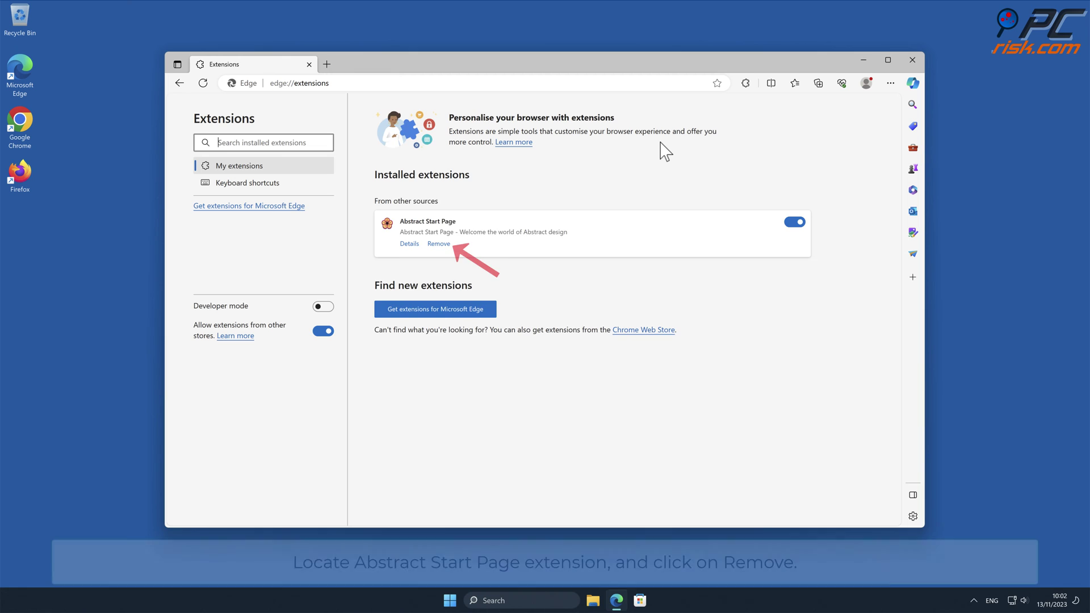
pyautogui.click(448, 246)
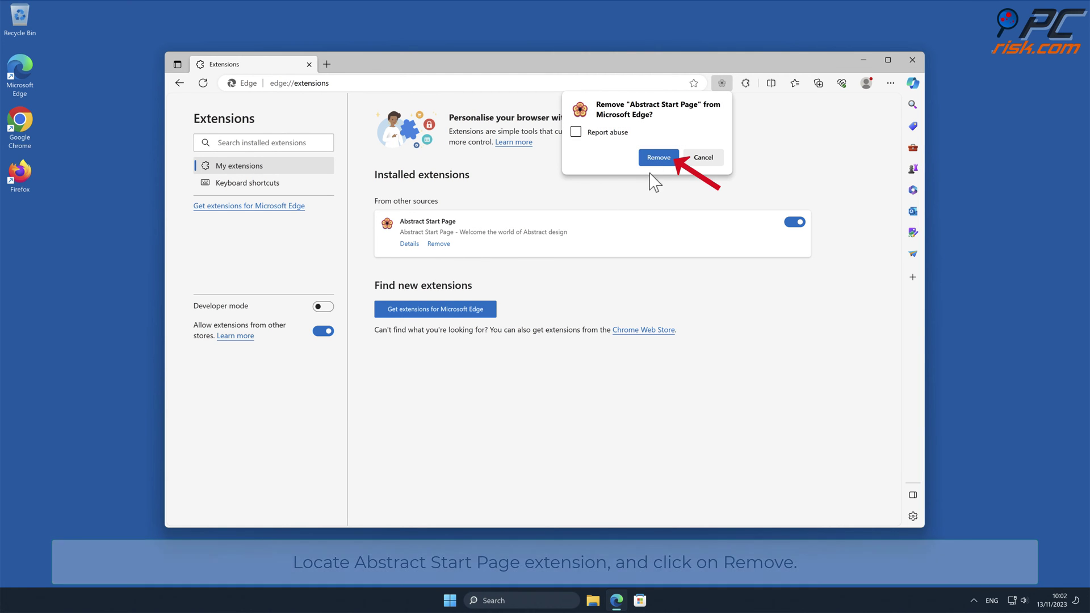
pyautogui.click(659, 157)
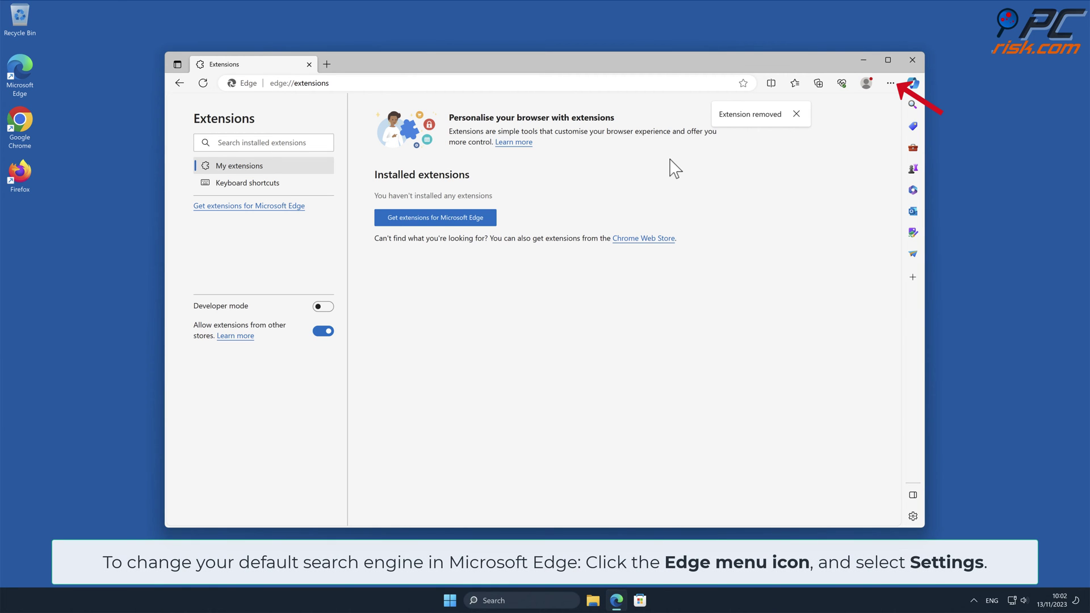
# Open Edge's Manage search engines list under Privacy, search, and services > Address bar and search
pyautogui.click(890, 83)
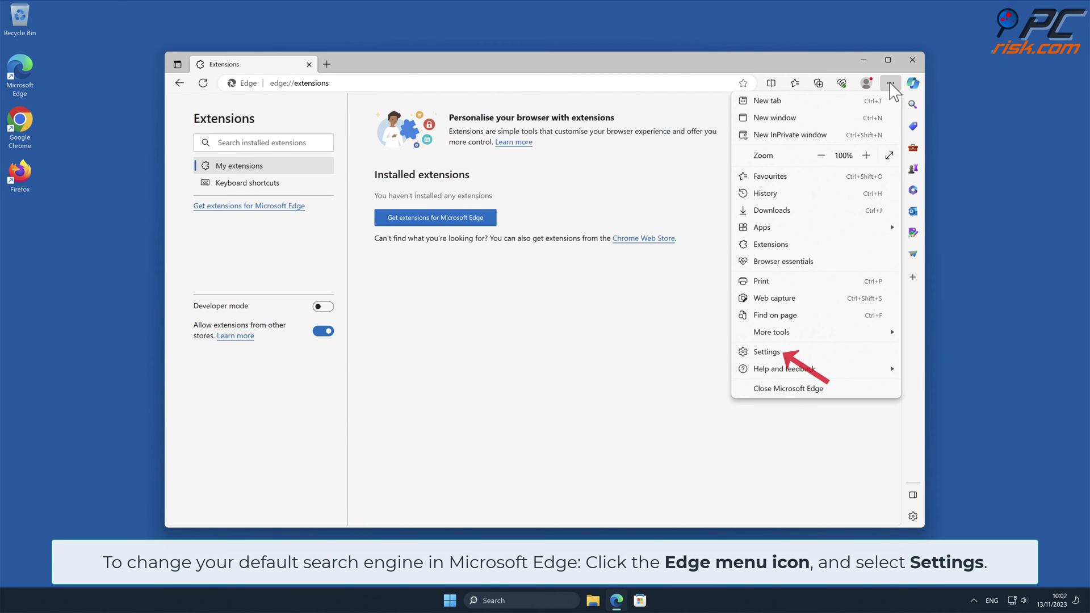
pyautogui.click(791, 353)
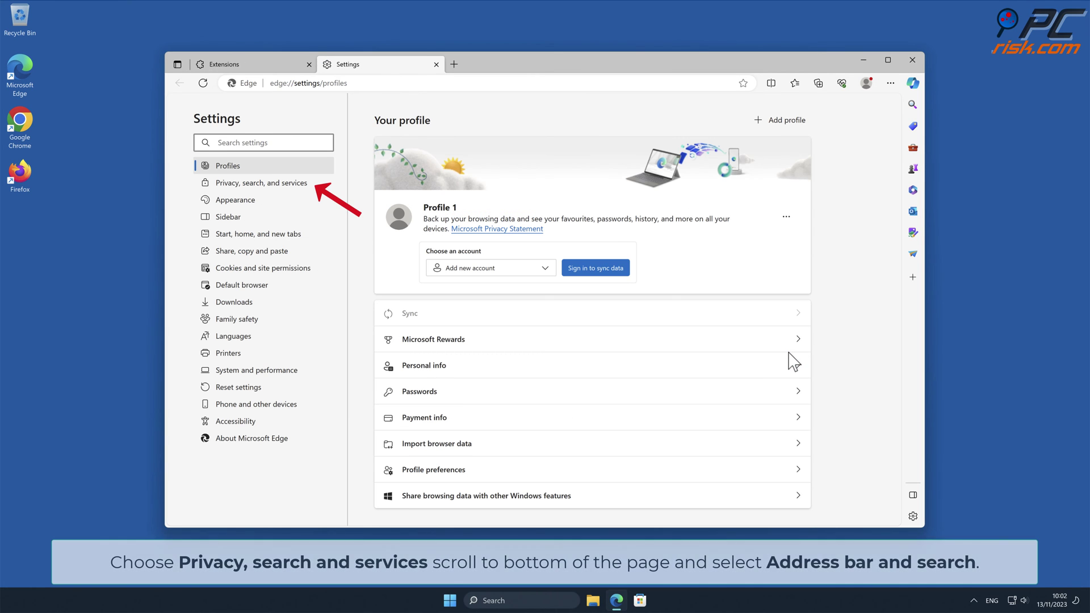
pyautogui.click(312, 187)
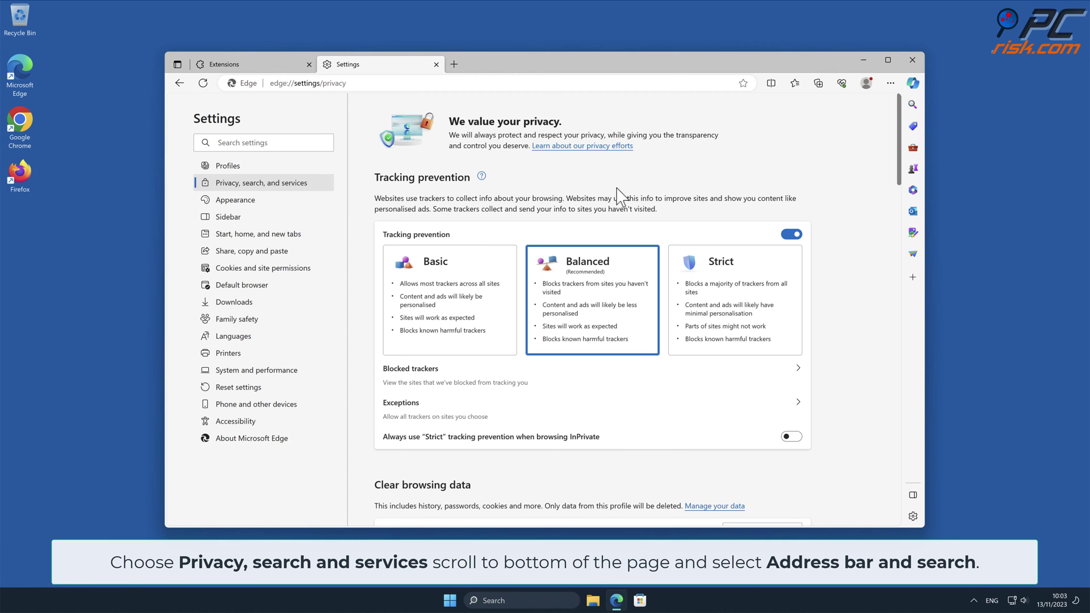
pyautogui.moveTo(896, 147); pyautogui.dragTo(895, 508)
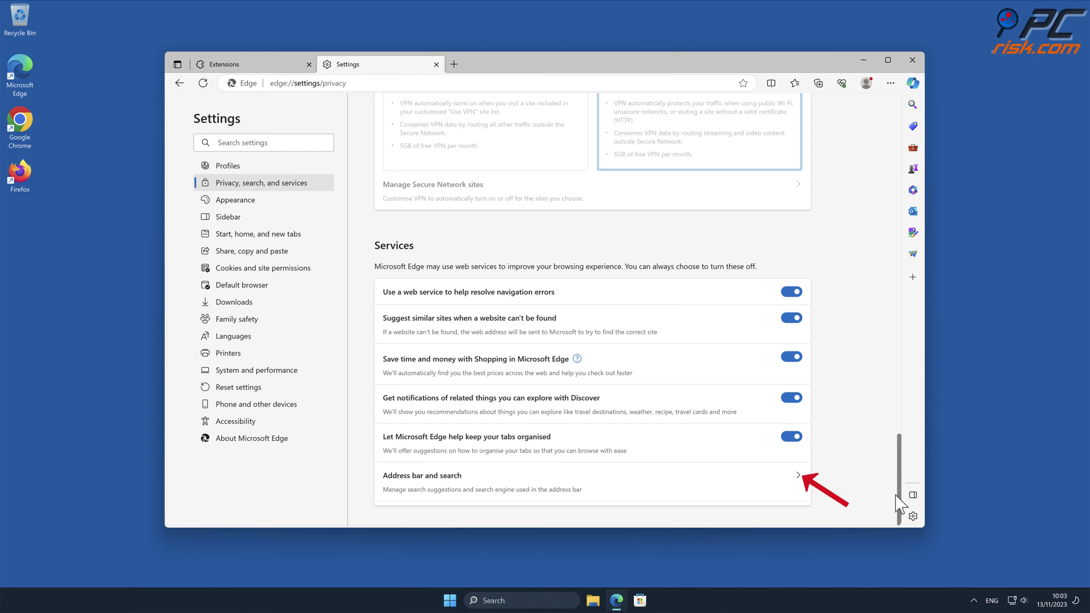
pyautogui.click(796, 481)
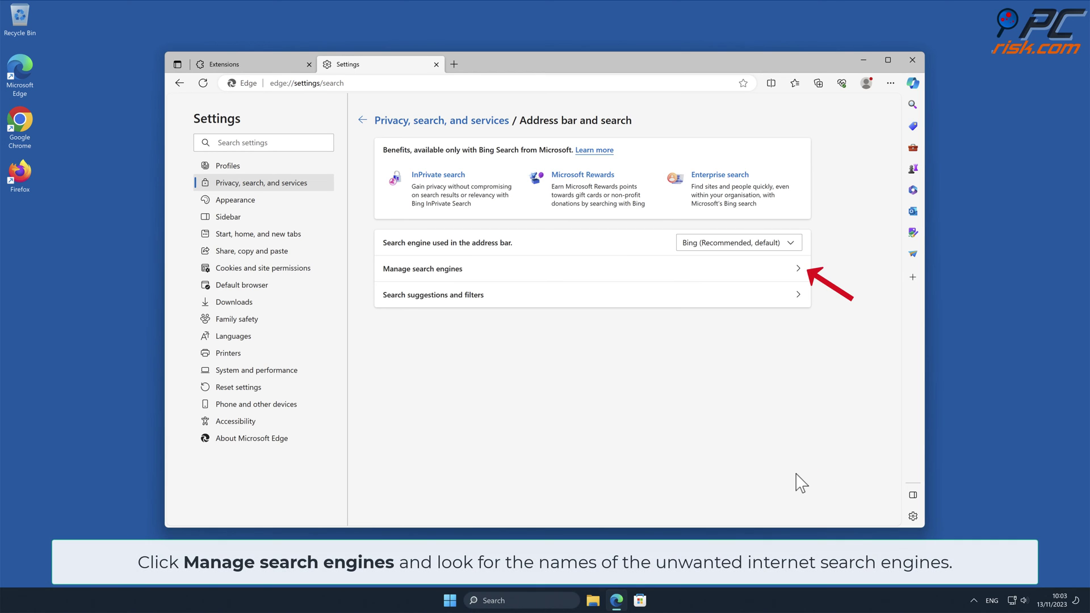
pyautogui.click(797, 272)
pyautogui.click(798, 293)
pyautogui.click(849, 283)
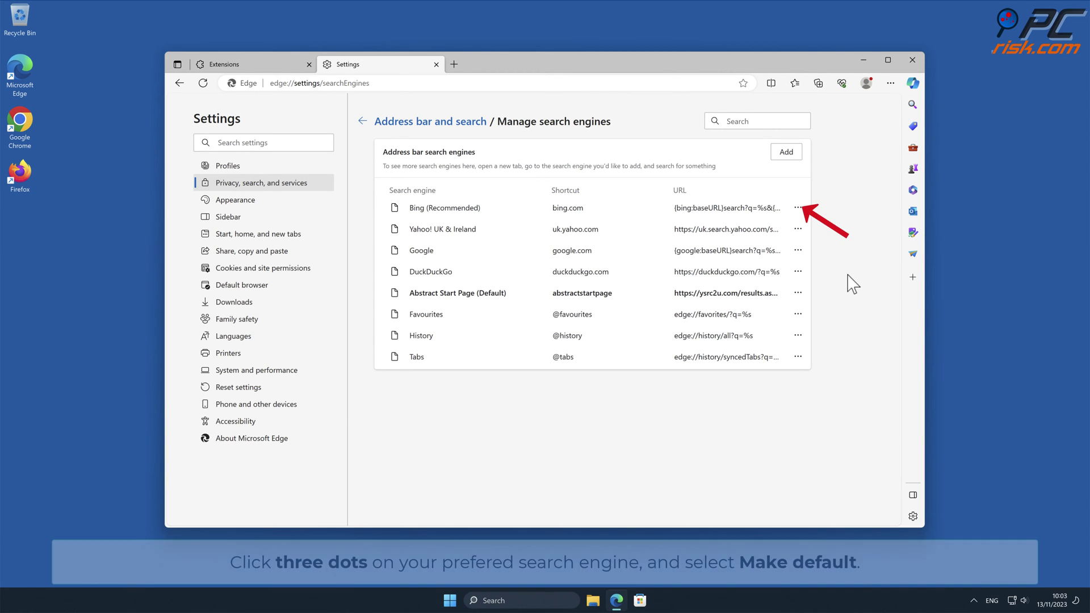
# Make Bing Edge's default search engine and remove Abstract Start Page from the list
pyautogui.click(798, 208)
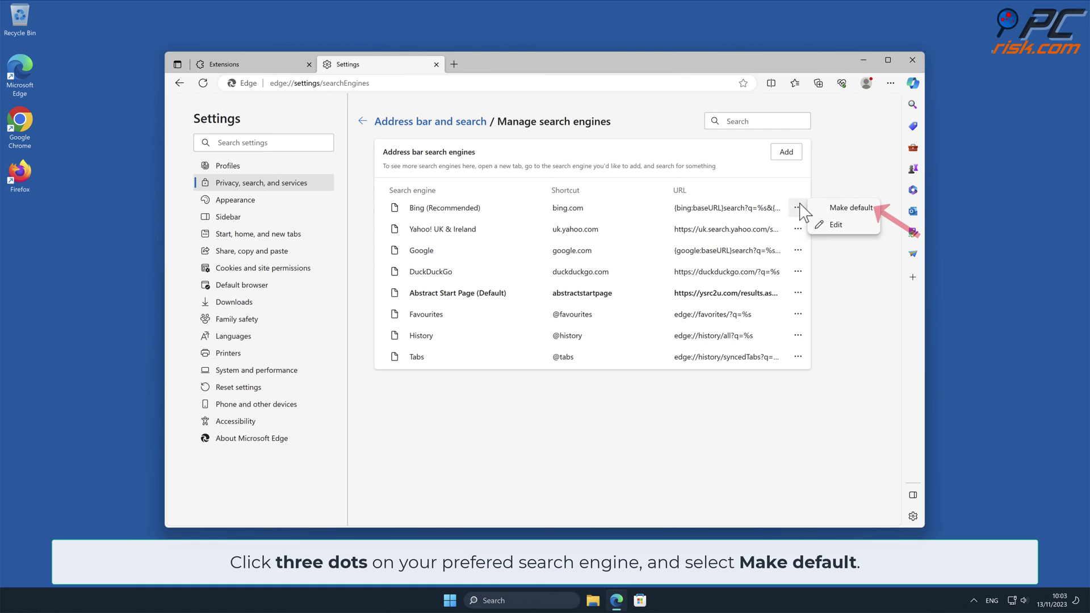
pyautogui.click(848, 209)
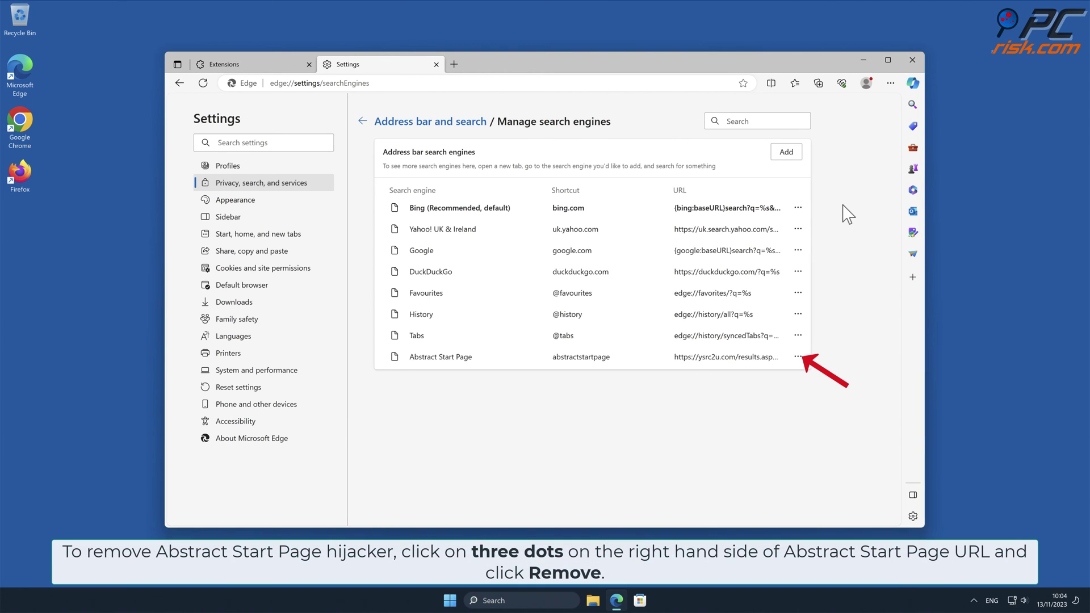
pyautogui.click(798, 356)
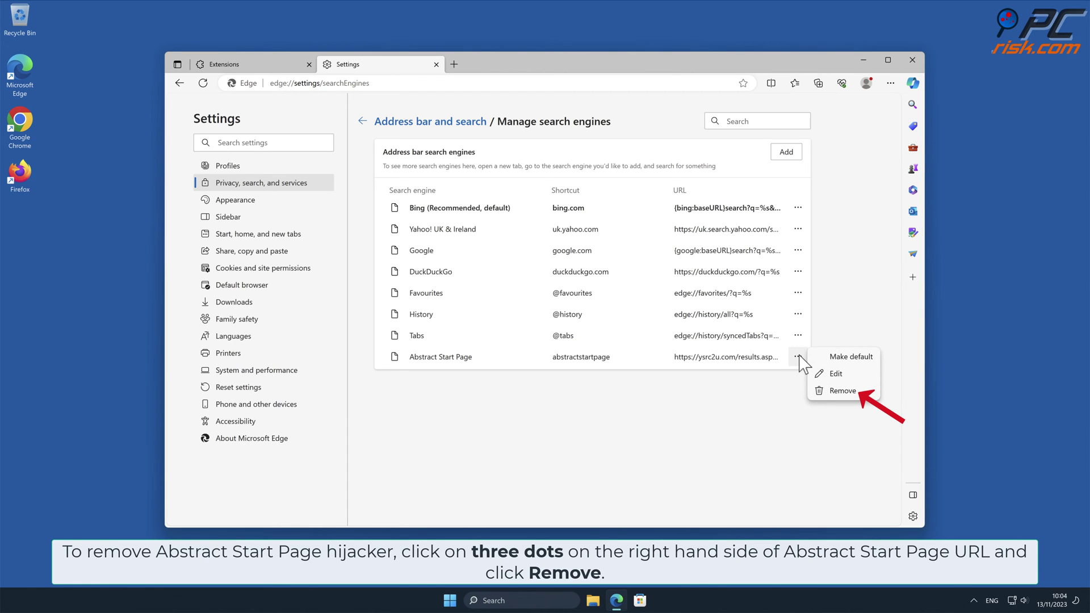
pyautogui.click(844, 392)
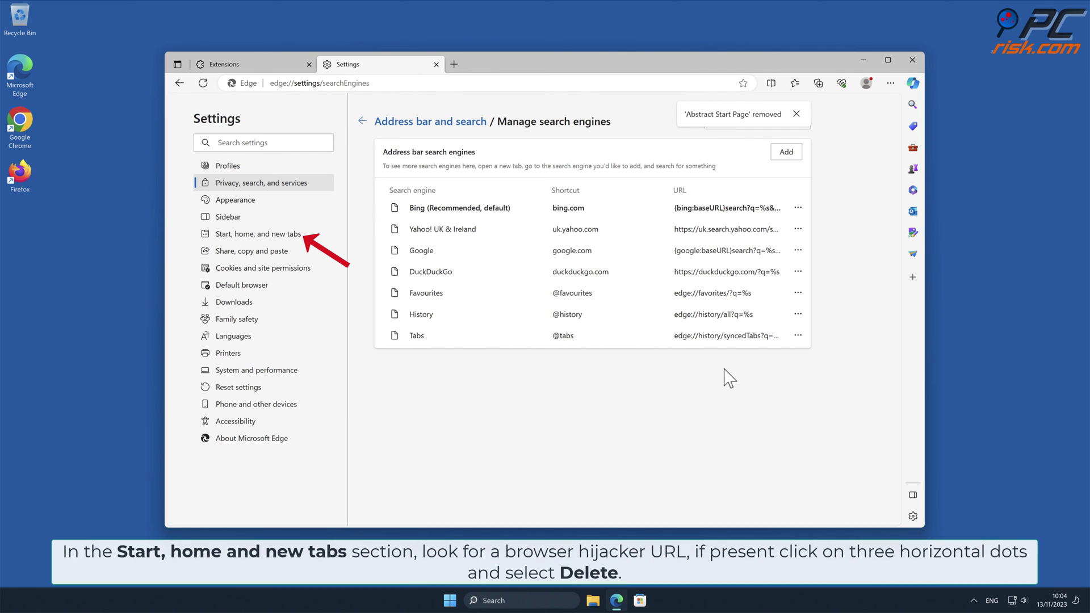
pyautogui.click(307, 238)
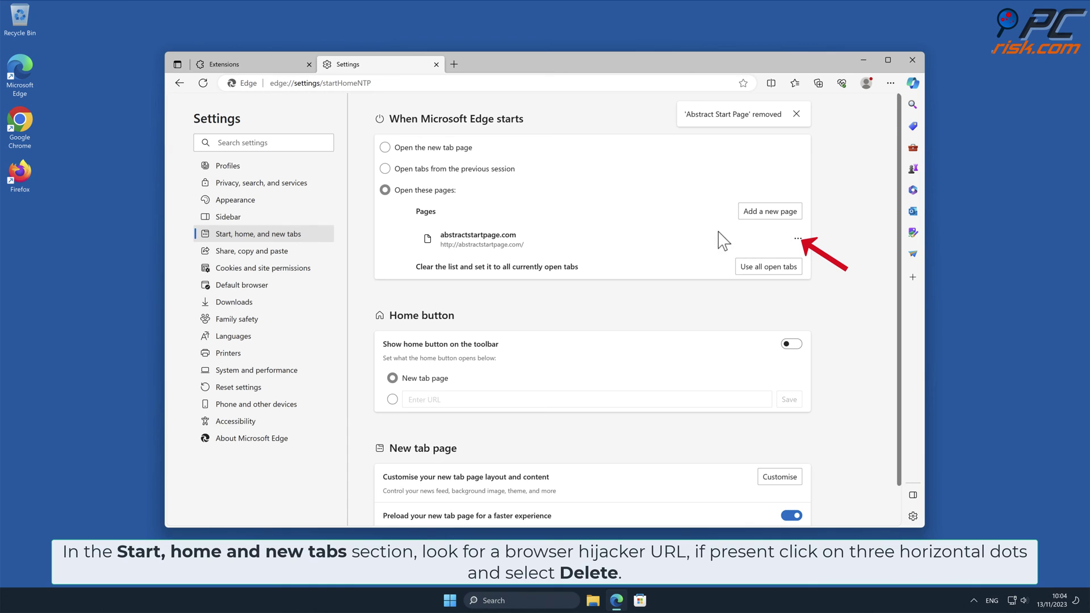
# Delete the abstractstartpage.com startup page in Edge and close the browser
pyautogui.click(797, 239)
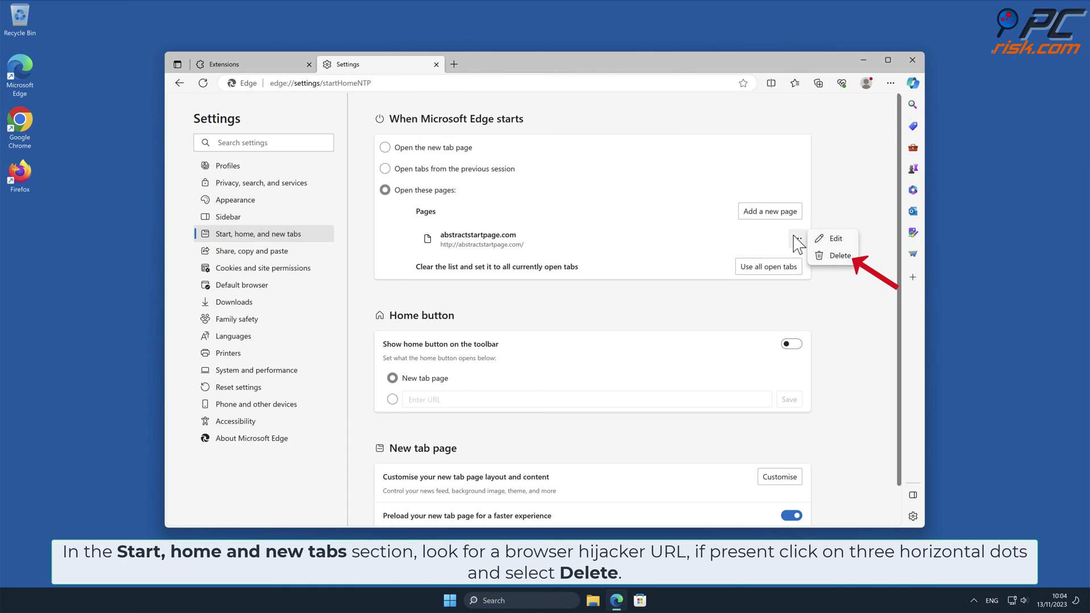
pyautogui.click(839, 256)
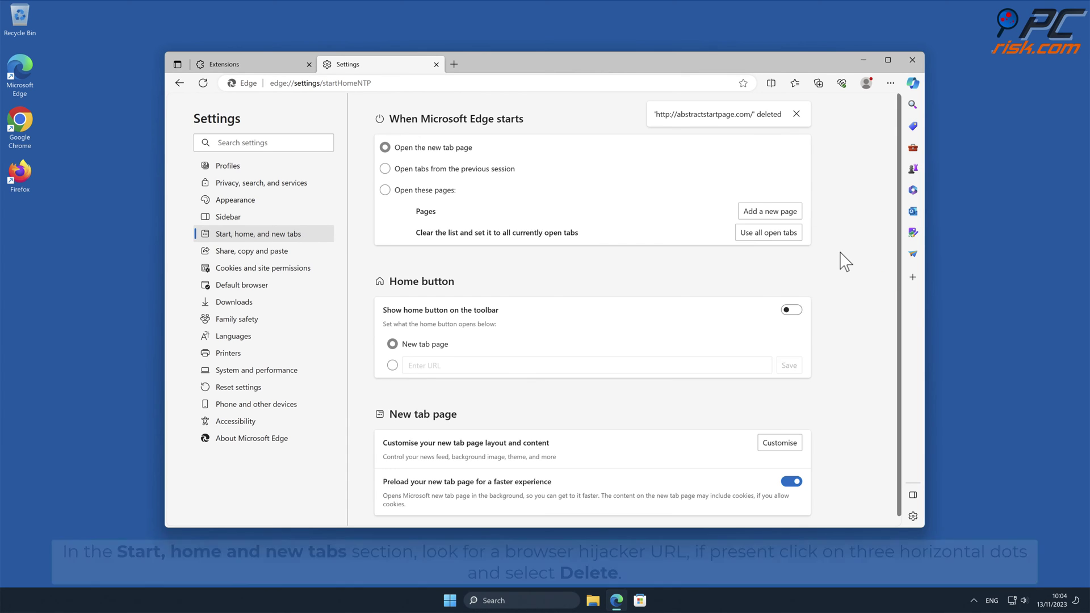
pyautogui.click(913, 60)
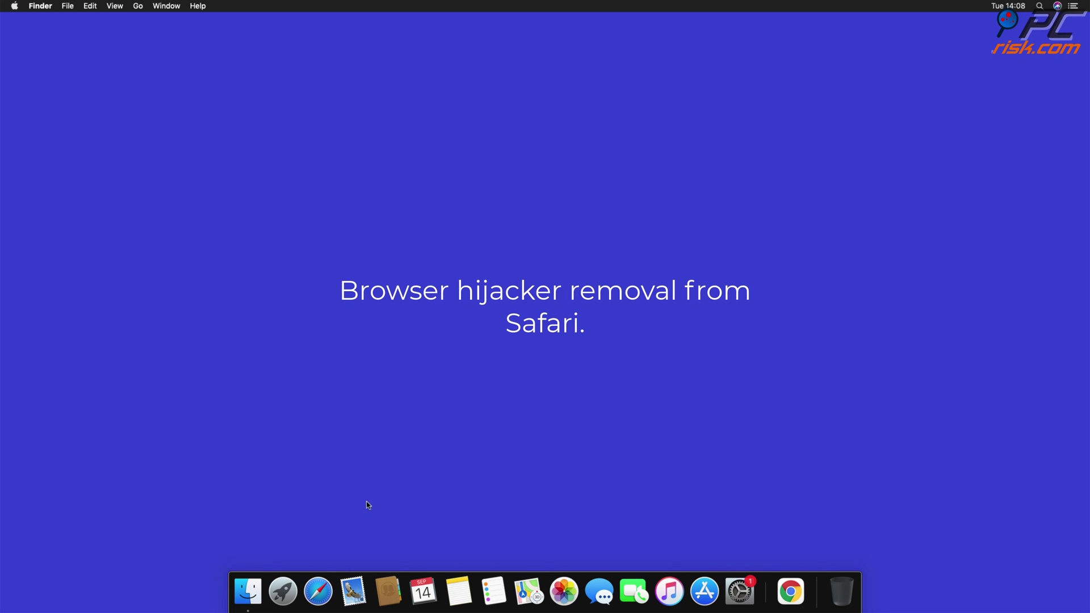
# Uninstall Safari's Top Results extension and move the Top Results app to the Trash
pyautogui.click(319, 592)
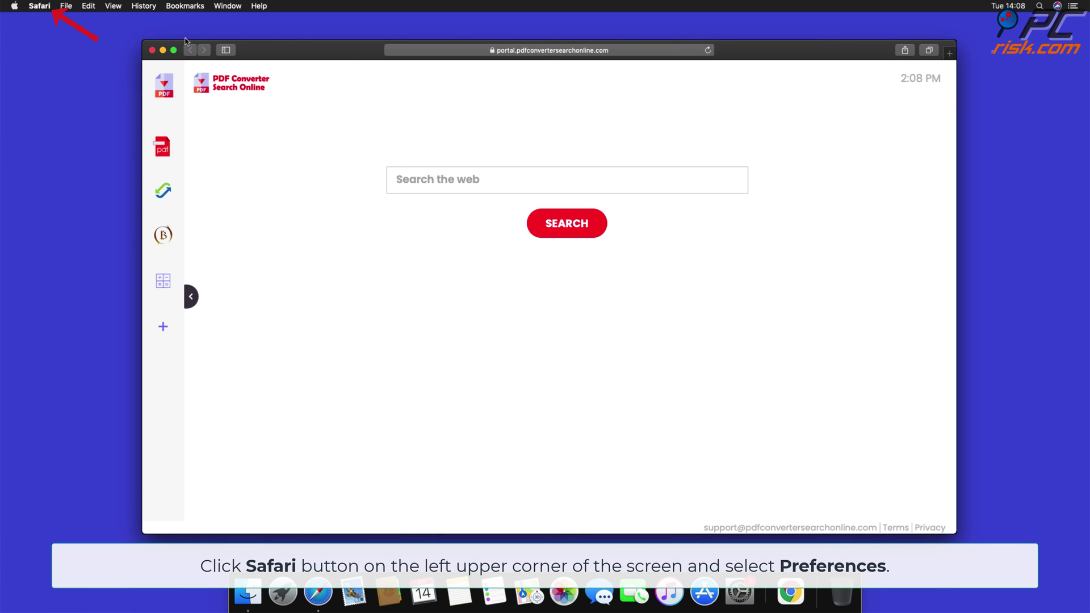
pyautogui.click(40, 6)
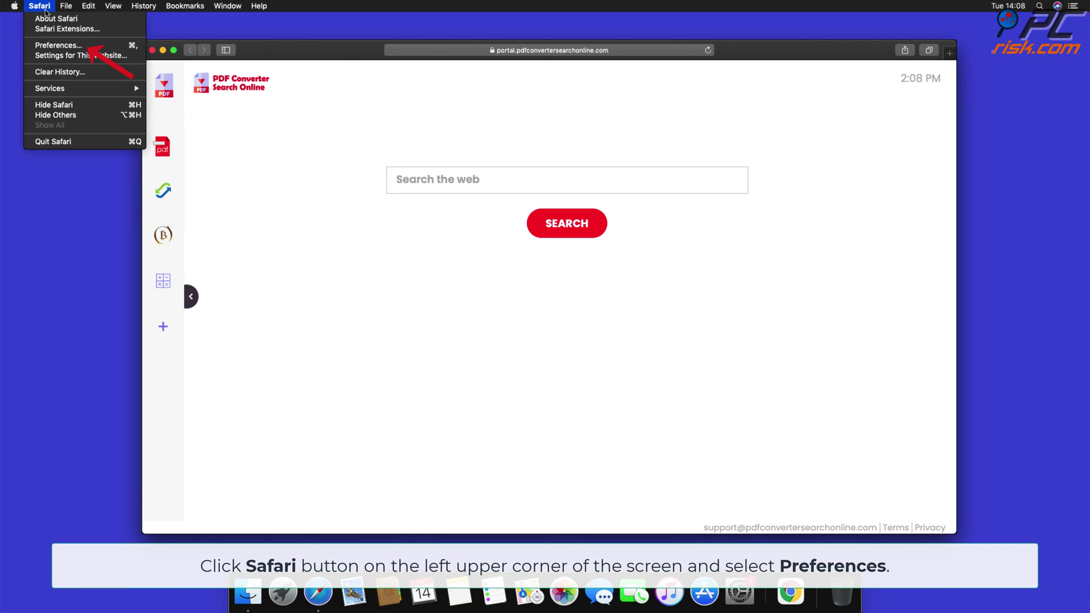
pyautogui.click(59, 45)
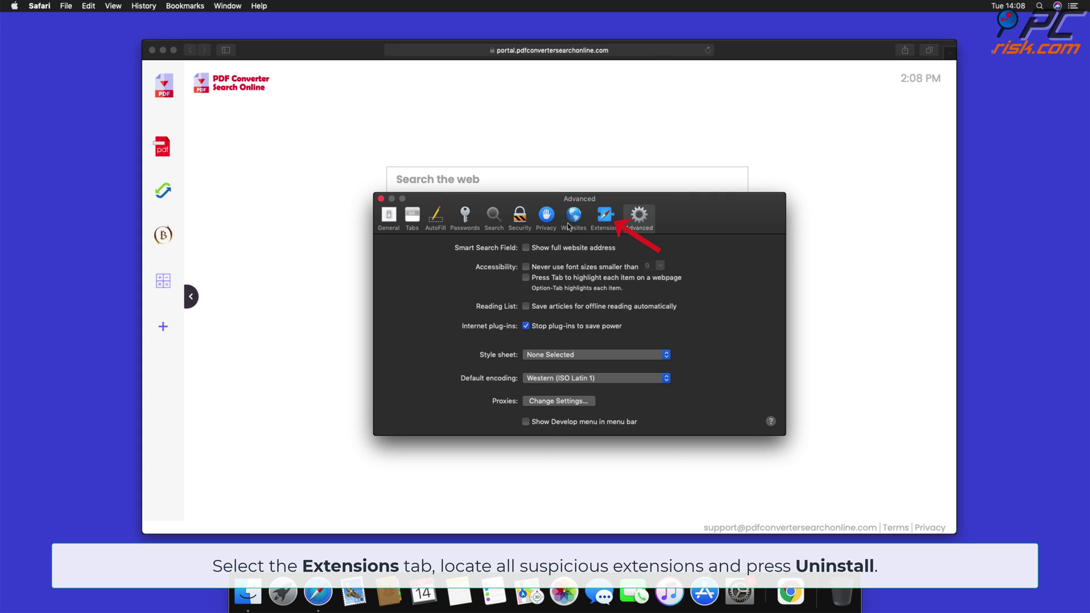
pyautogui.click(603, 226)
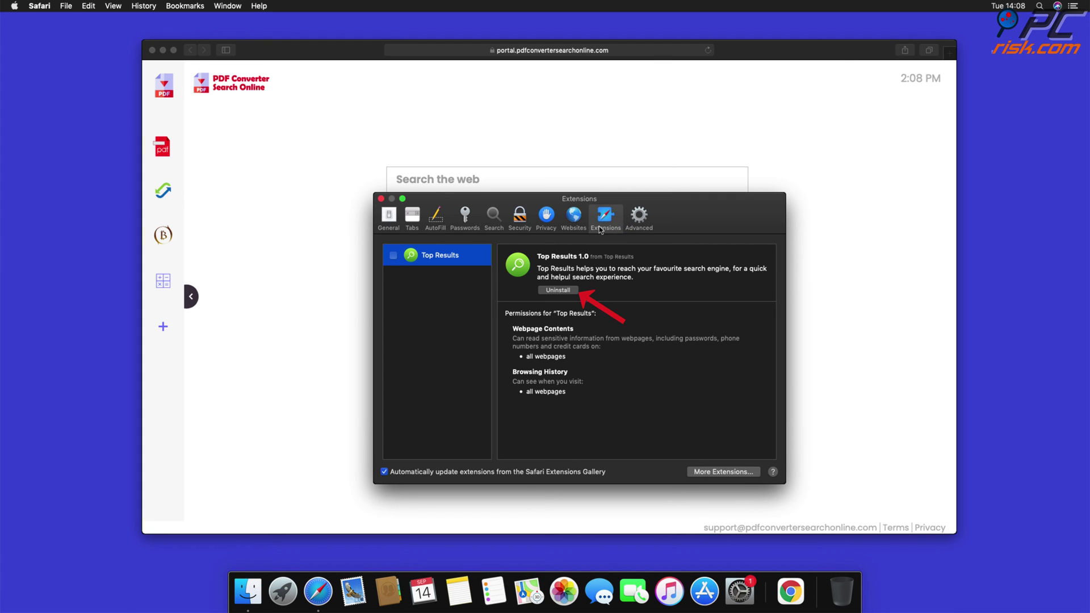
pyautogui.click(568, 290)
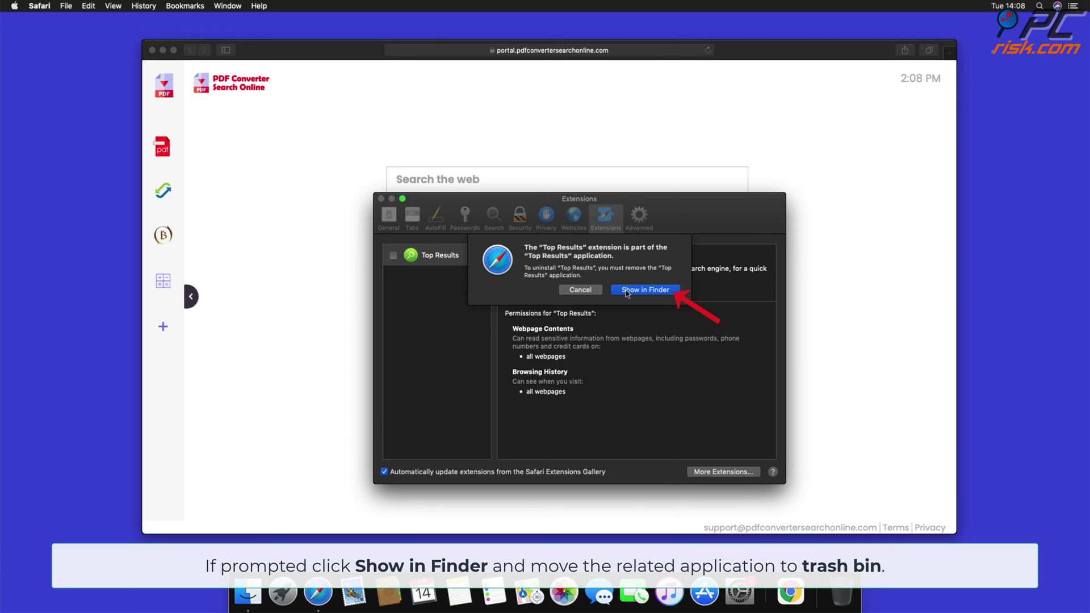
pyautogui.click(645, 290)
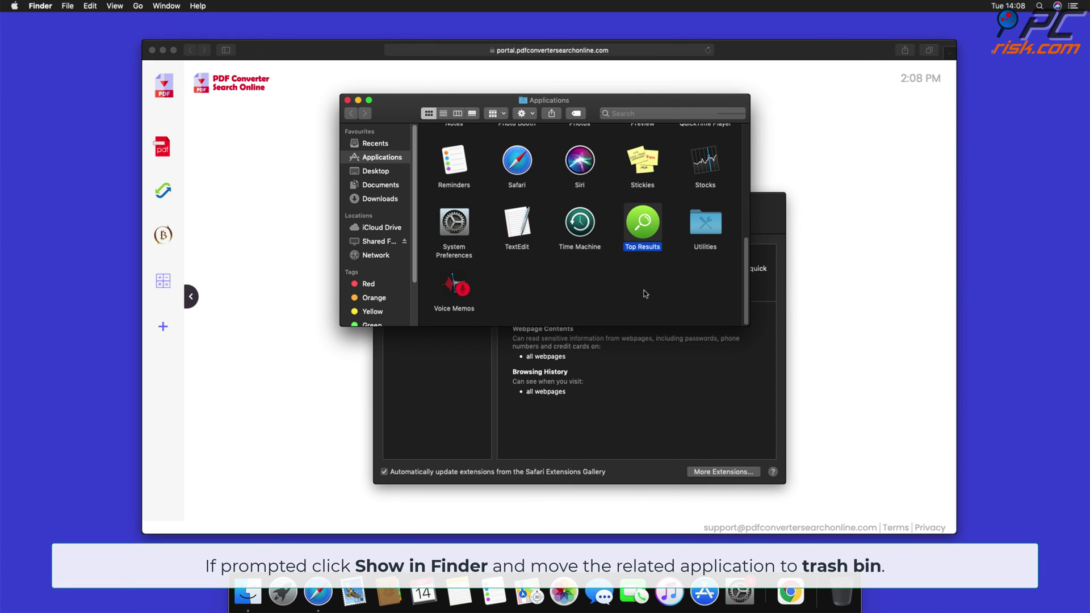
pyautogui.moveTo(643, 232); pyautogui.dragTo(846, 595)
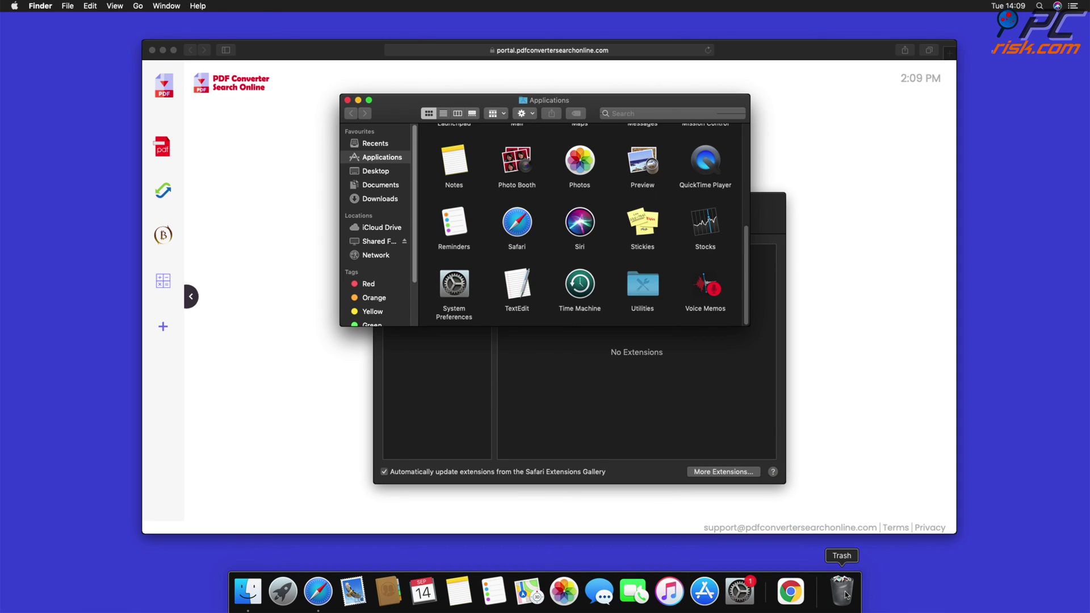
pyautogui.click(347, 100)
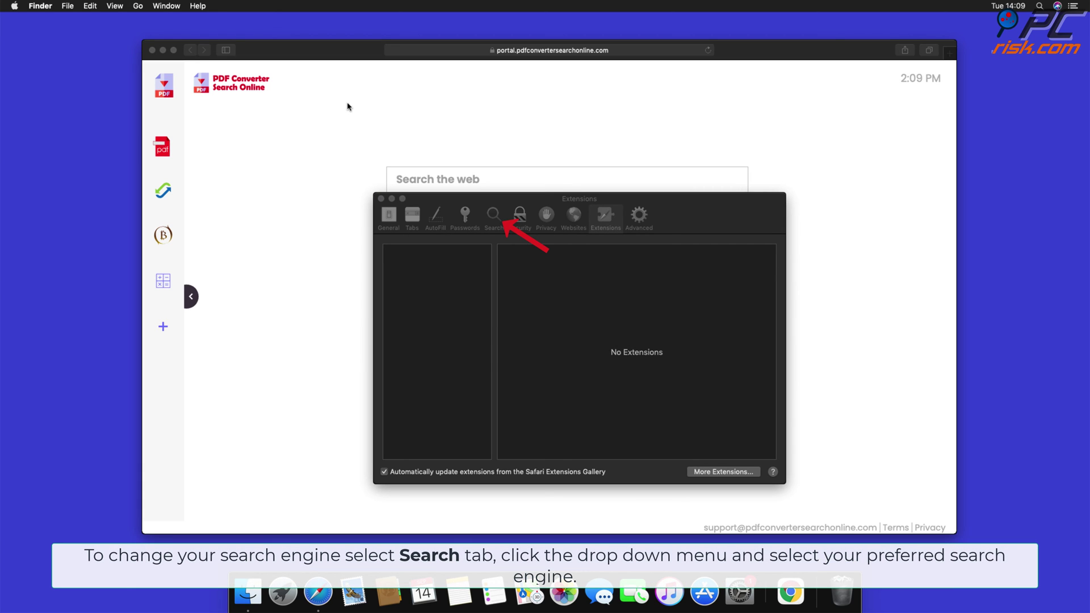
# Select Google as Safari's search engine in the Search preferences, replacing Bing
pyautogui.click(493, 217)
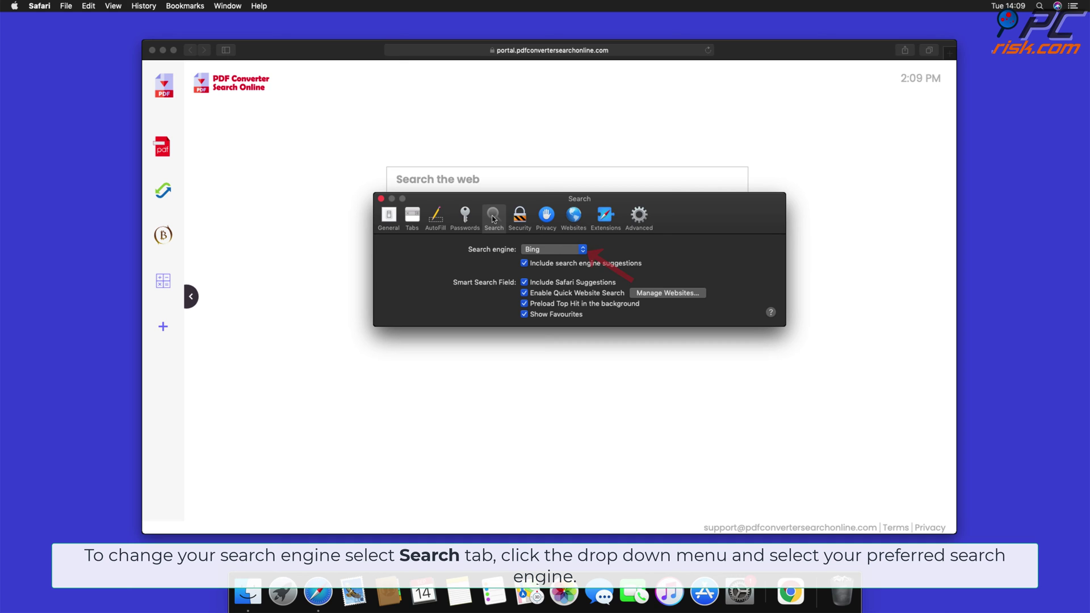
pyautogui.click(584, 251)
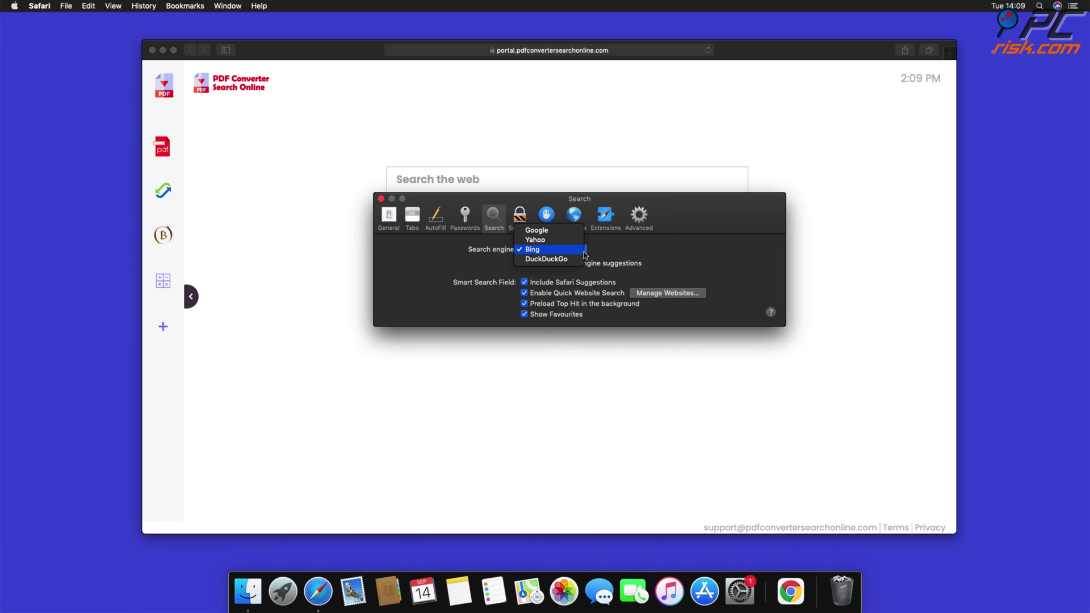
pyautogui.click(547, 231)
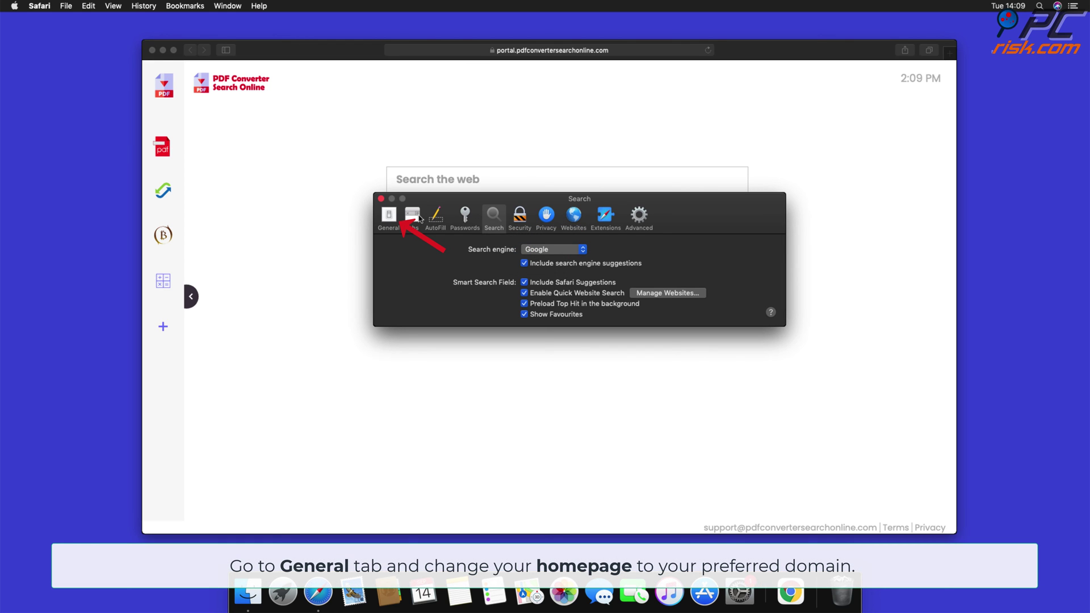
pyautogui.click(390, 216)
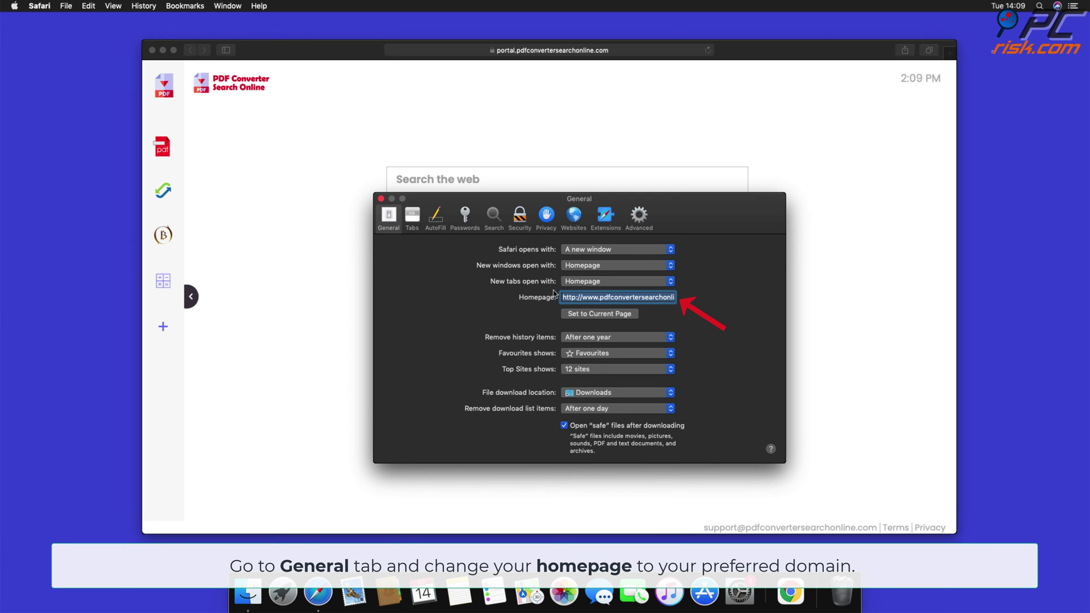
pyautogui.click(570, 298)
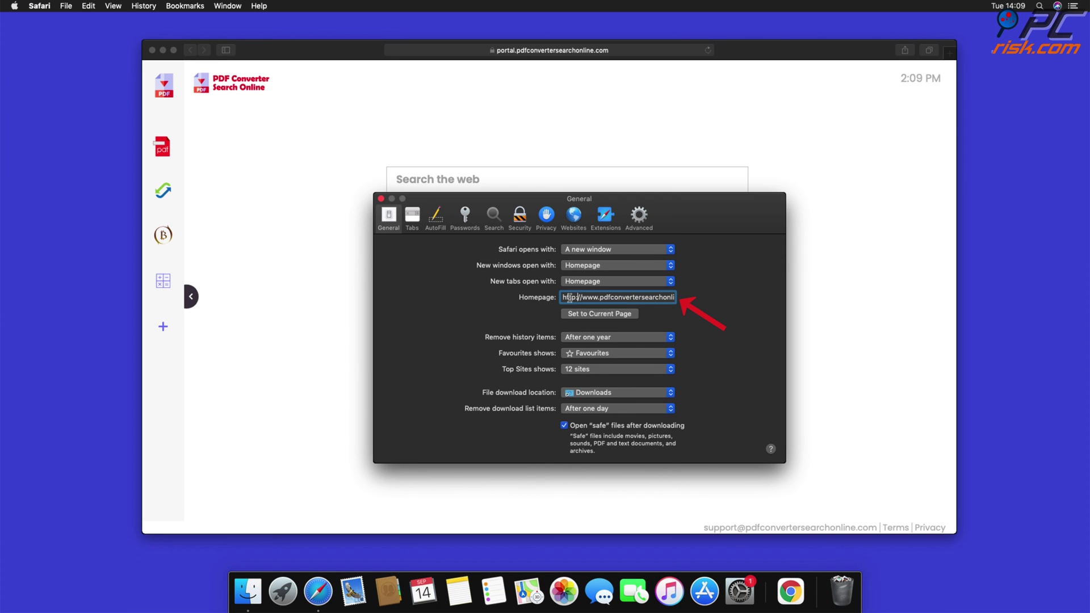
pyautogui.moveTo(565, 297); pyautogui.dragTo(746, 312)
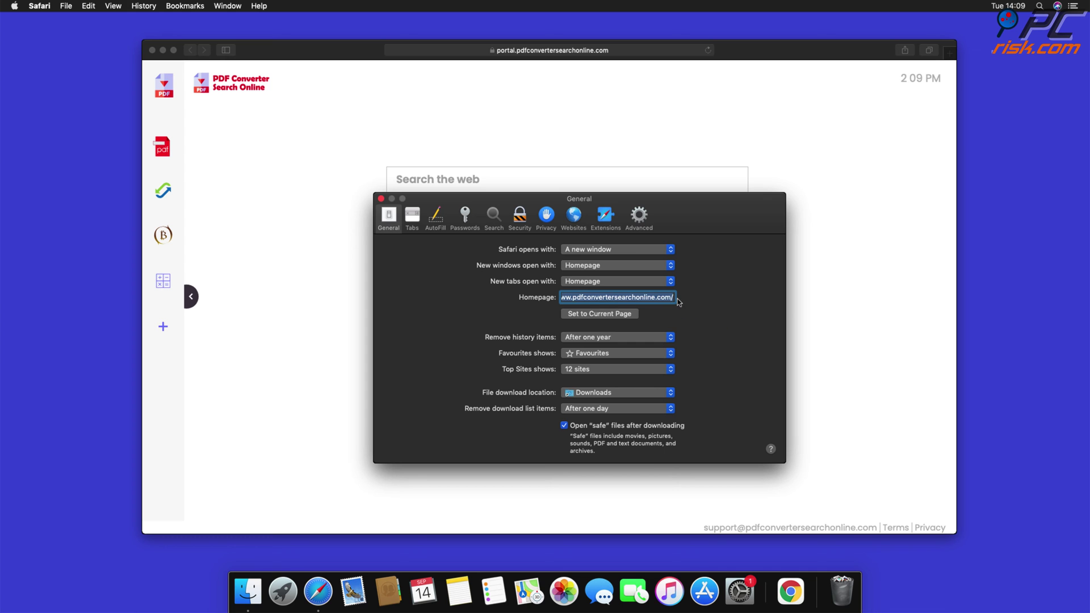
pyautogui.press('BackSpace')
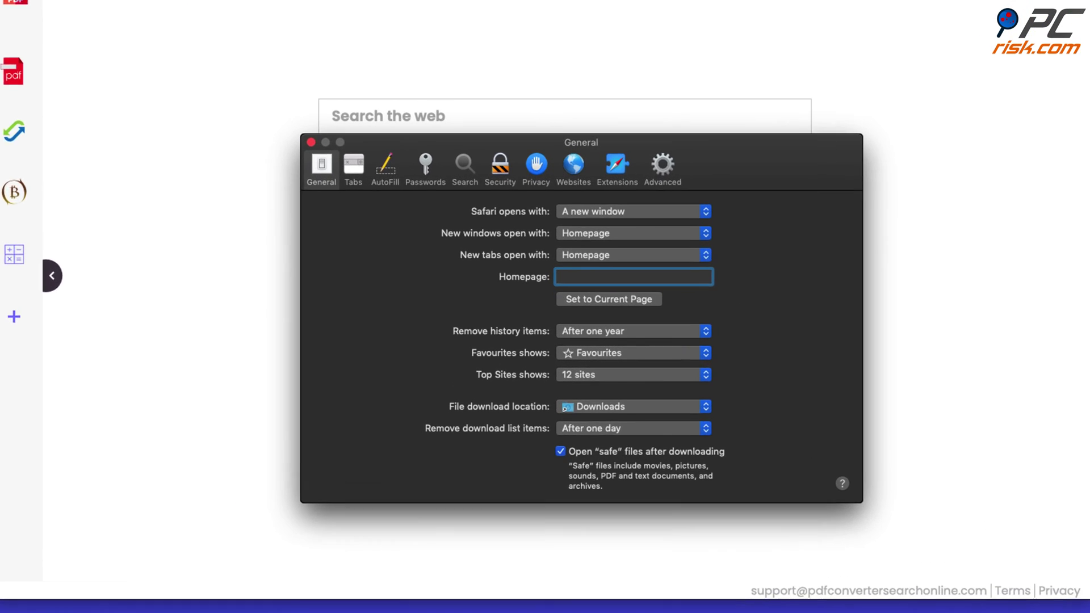
pyautogui.write('www.google.com')
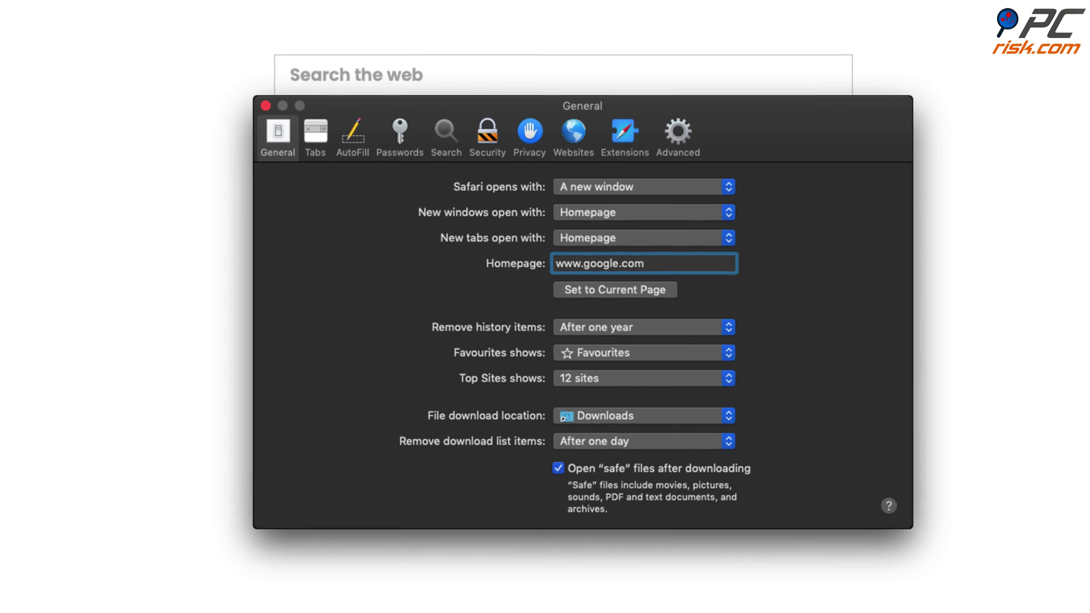
pyautogui.press('Return')
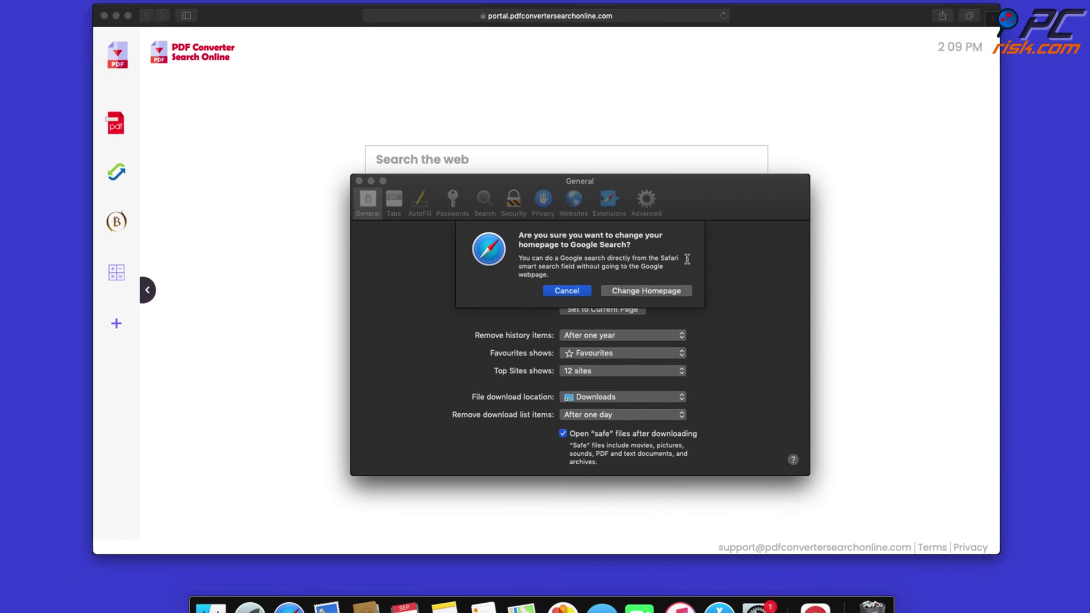
pyautogui.click(683, 281)
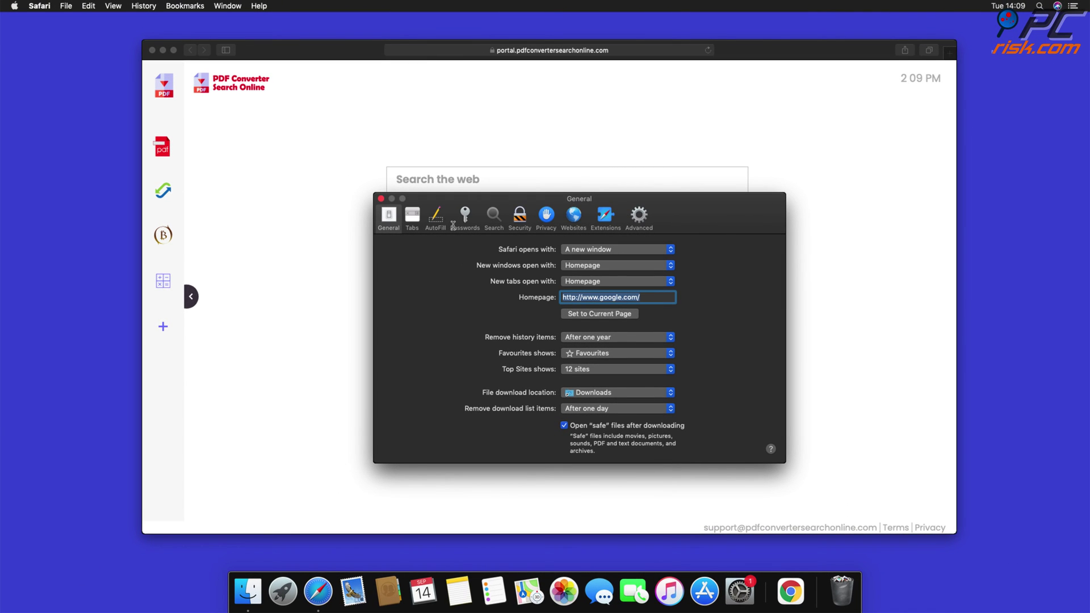
pyautogui.click(381, 199)
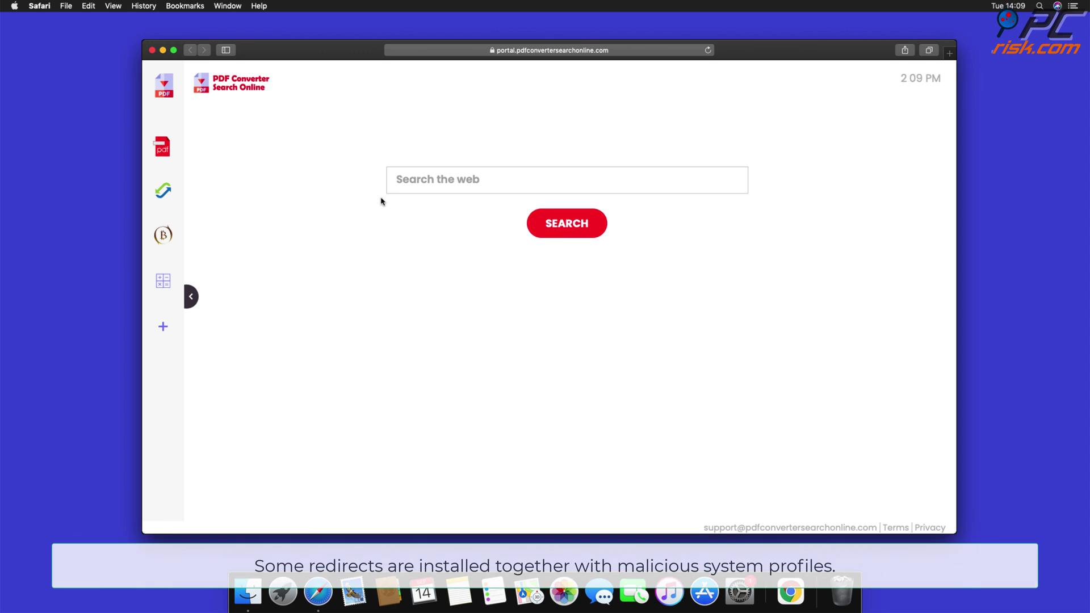
# Close Safari and open the Profiles pane in System Preferences
pyautogui.click(152, 51)
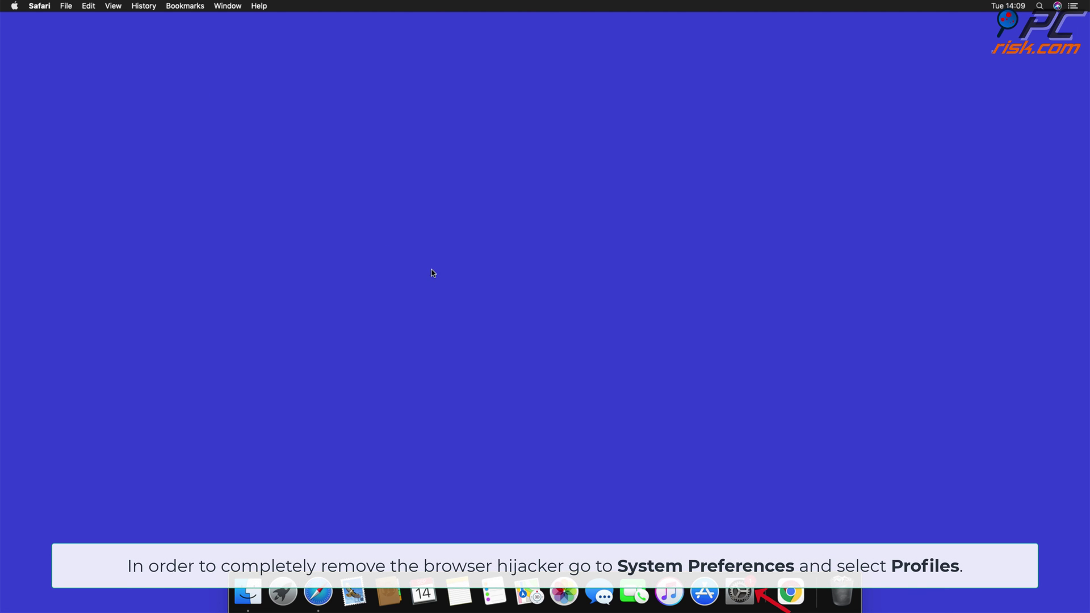
pyautogui.click(738, 594)
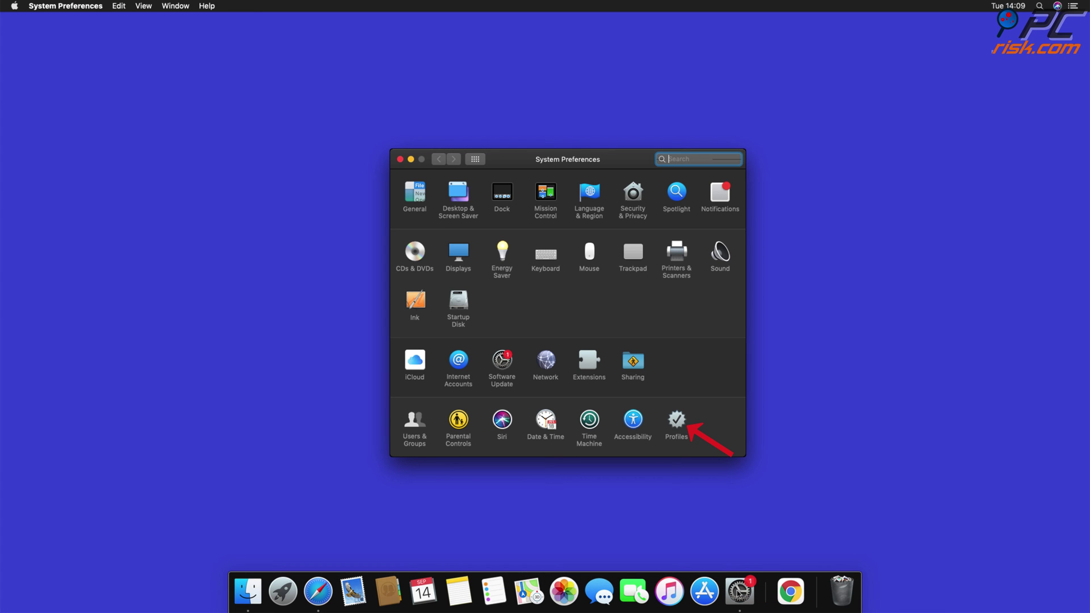
pyautogui.click(677, 425)
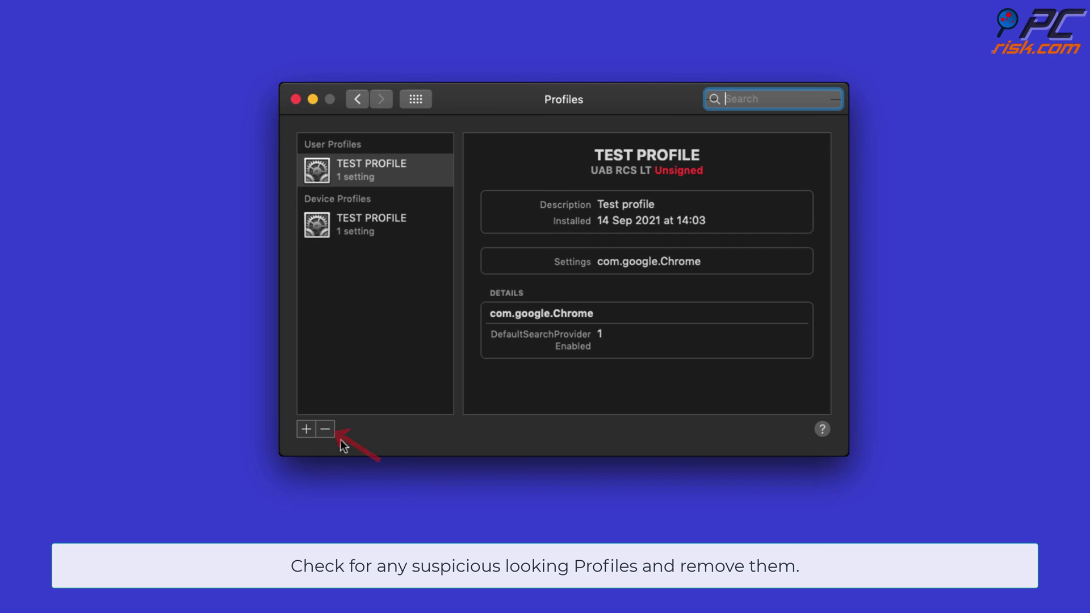
# Remove the user and device TEST PROFILE profiles, then close System Preferences
pyautogui.click(324, 430)
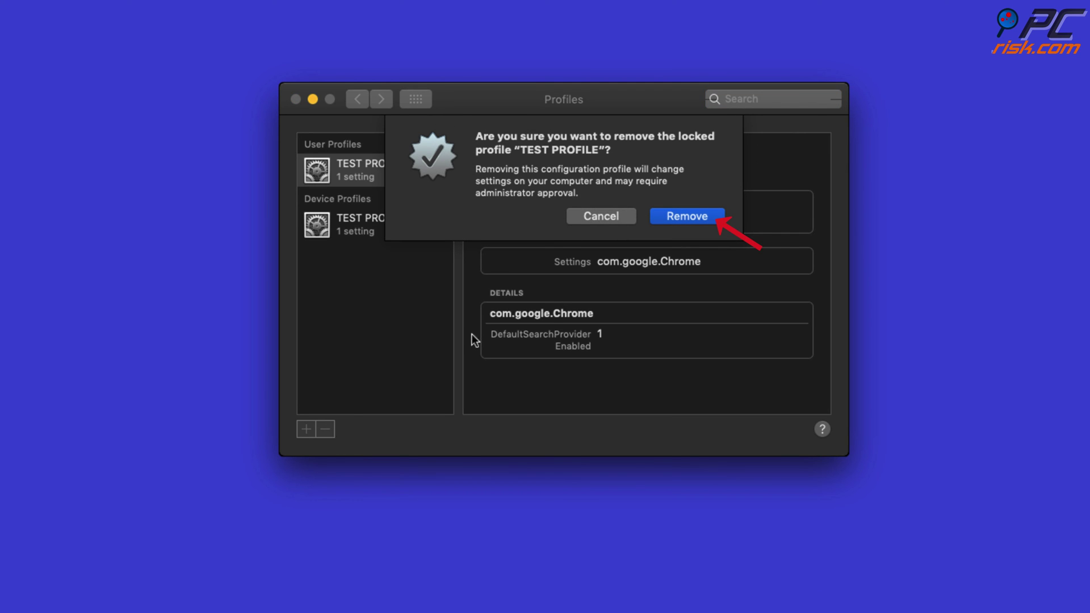
pyautogui.click(696, 218)
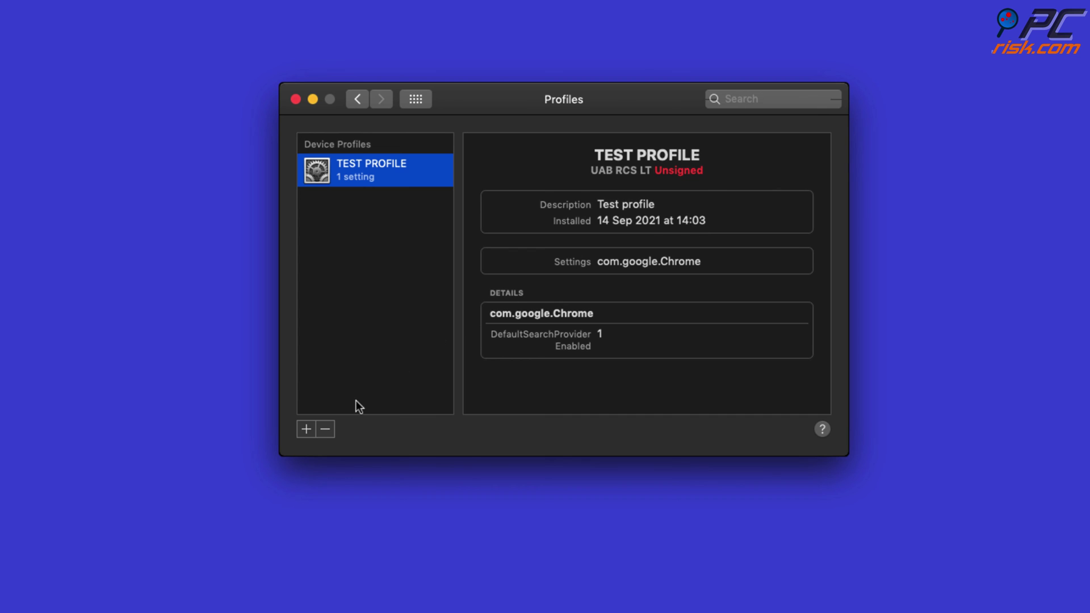
pyautogui.click(332, 429)
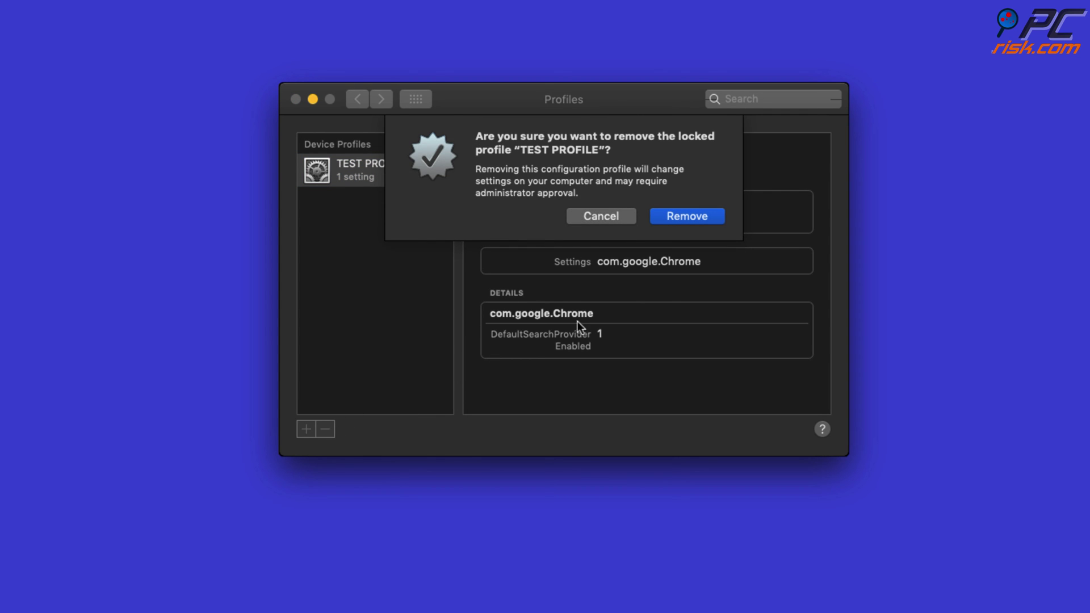
pyautogui.click(680, 218)
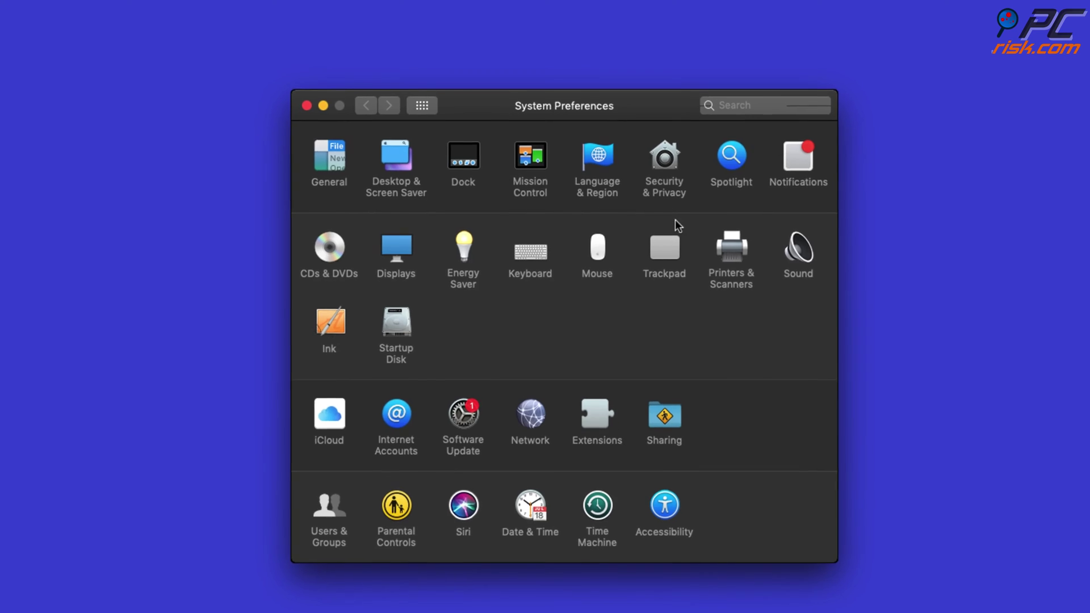
pyautogui.click(305, 105)
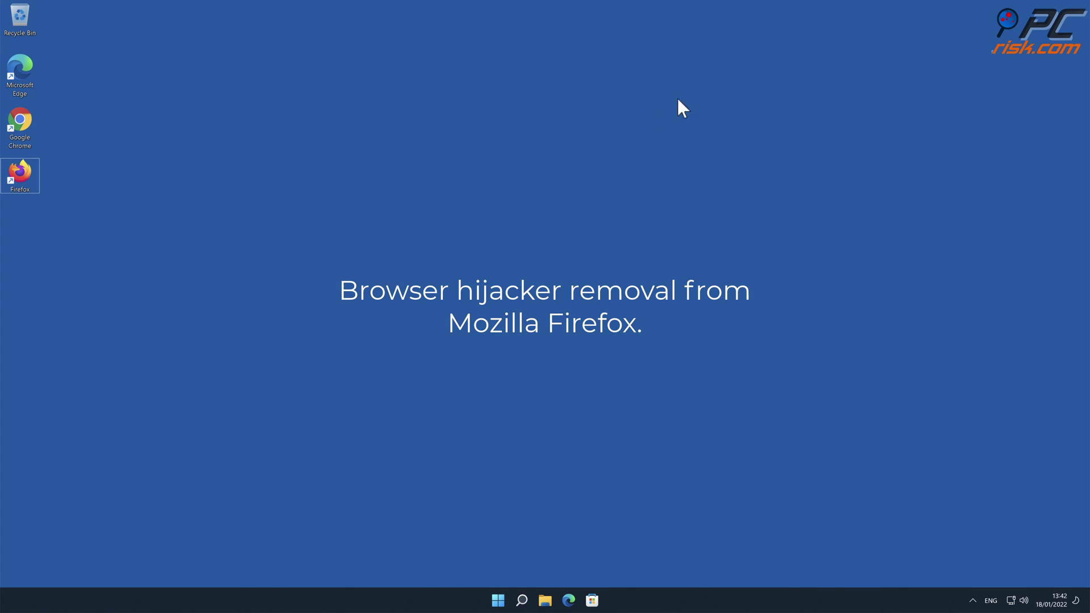
# Launch Firefox and remove the Safe Browsing extension via Add-ons and themes > Extensions
pyautogui.doubleClick(30, 176)
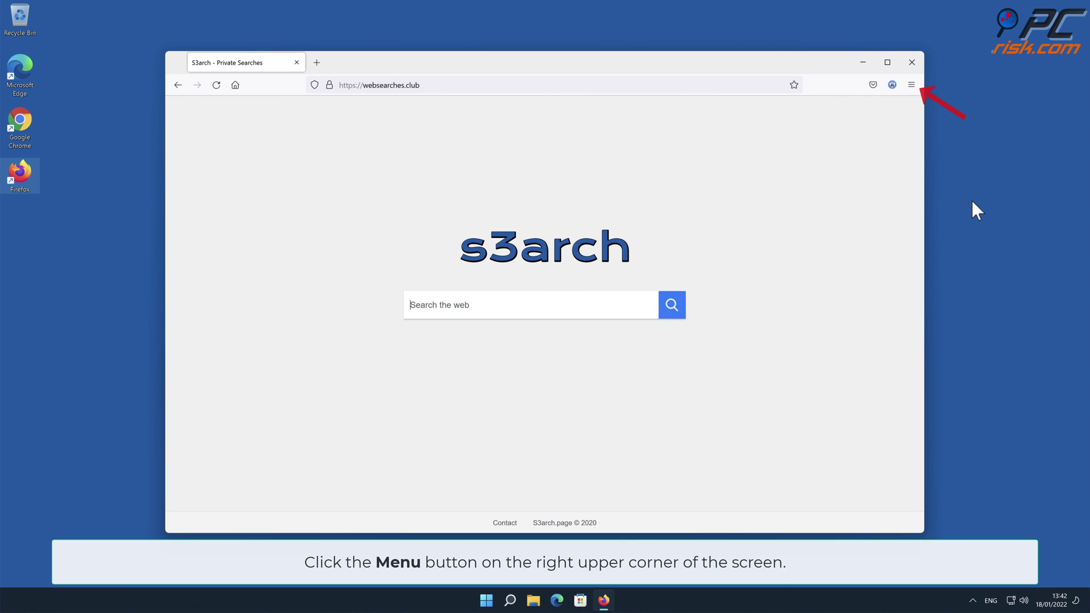
pyautogui.click(912, 85)
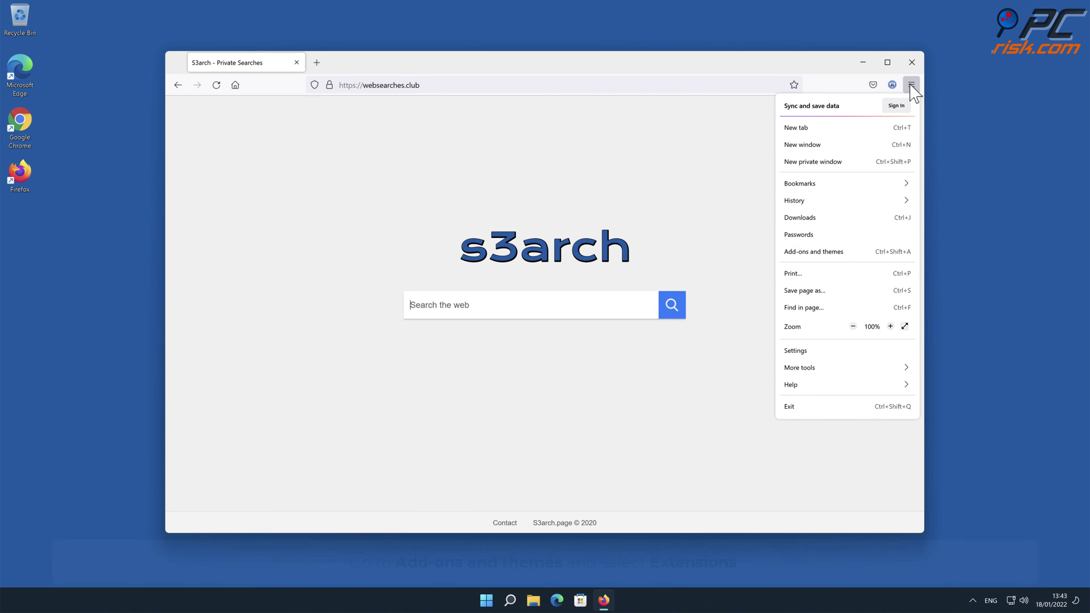
pyautogui.click(857, 251)
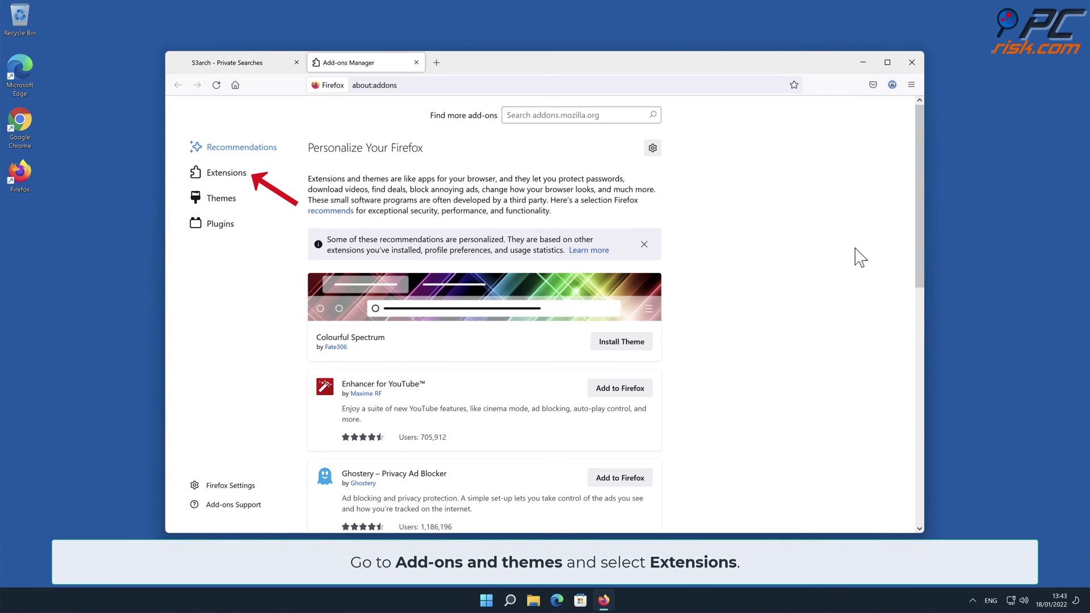
pyautogui.click(242, 175)
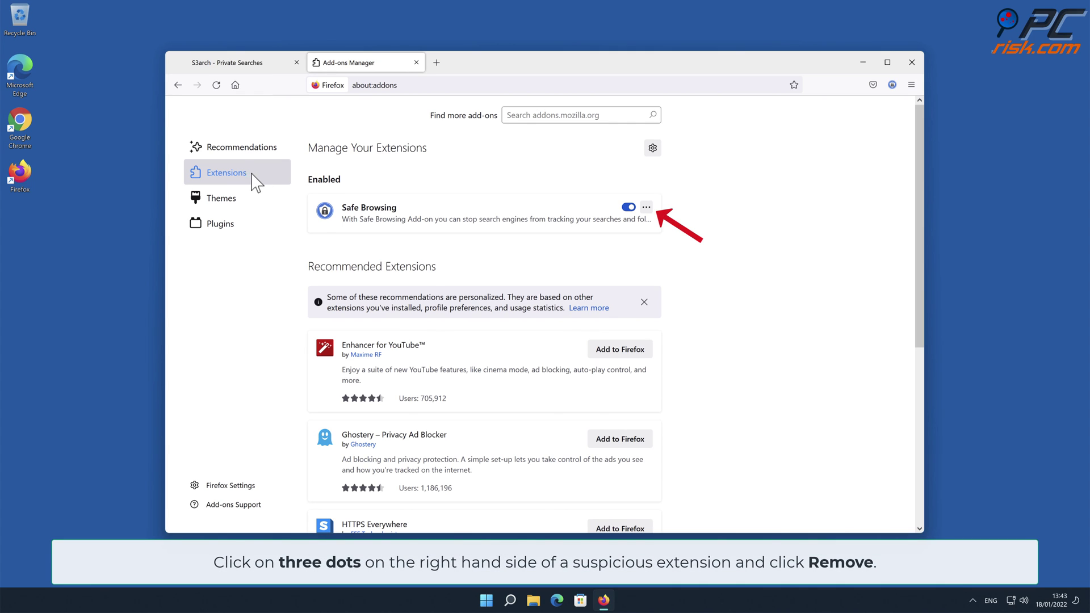
pyautogui.click(646, 207)
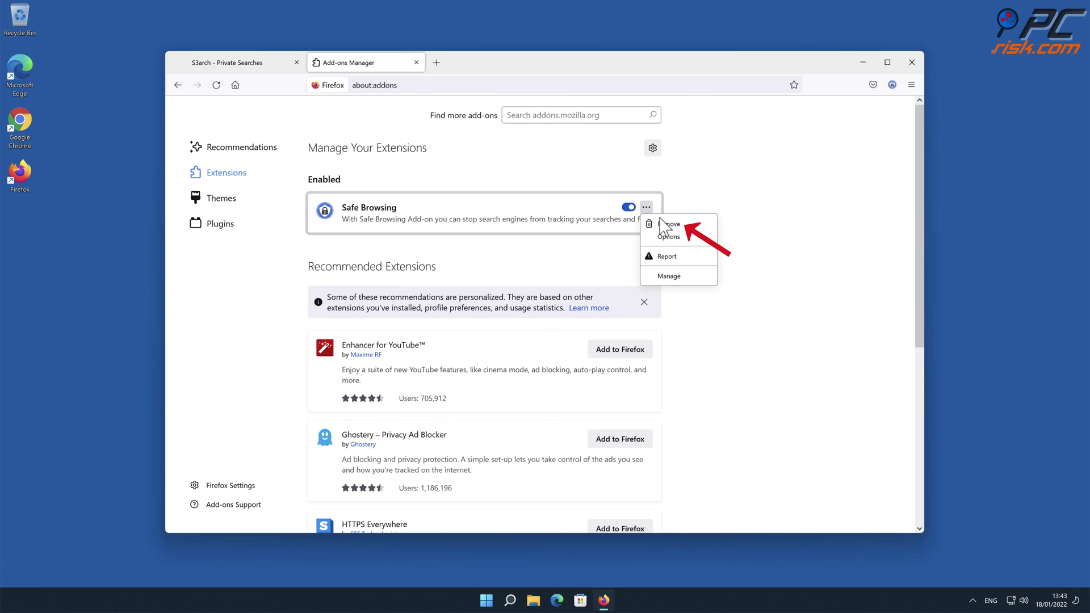
pyautogui.click(663, 224)
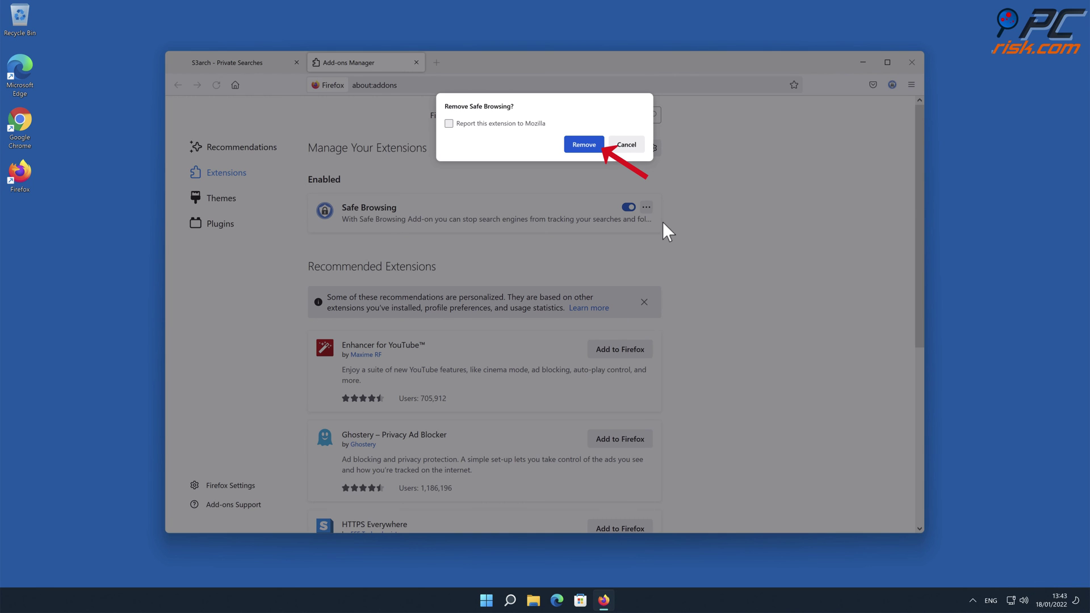
pyautogui.click(583, 144)
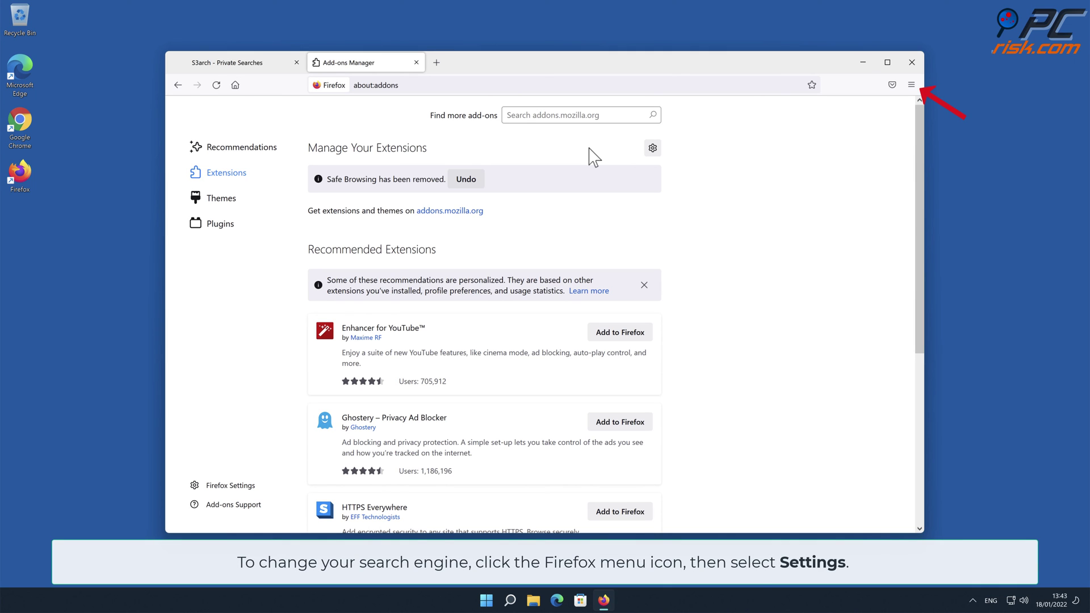
# Replace Amazon.com with Google as Firefox's default search engine, then view the Home settings showing the hijacked homepage
pyautogui.click(911, 85)
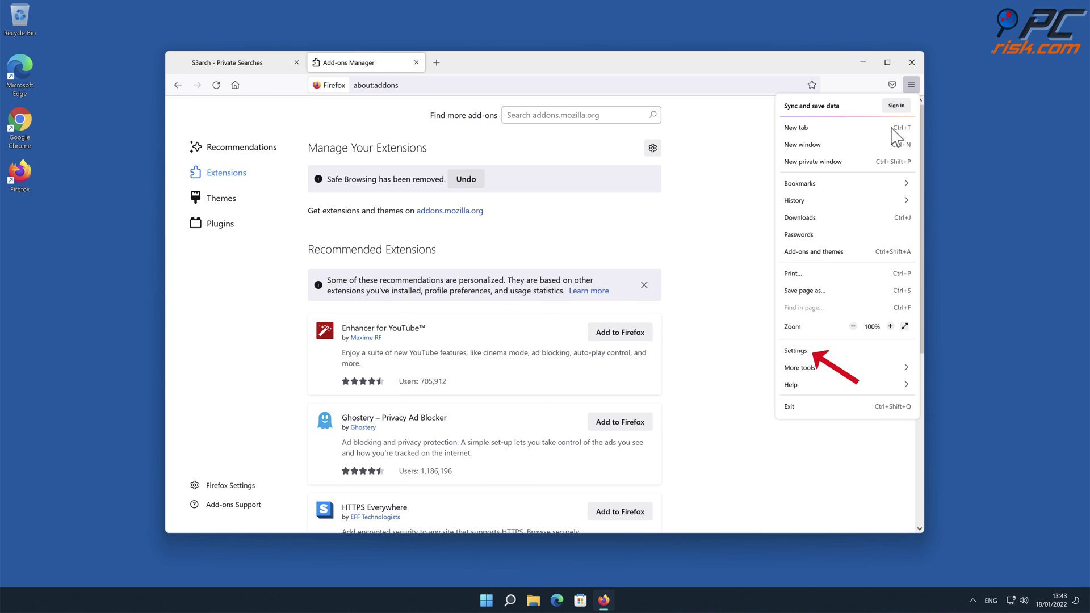
pyautogui.click(807, 352)
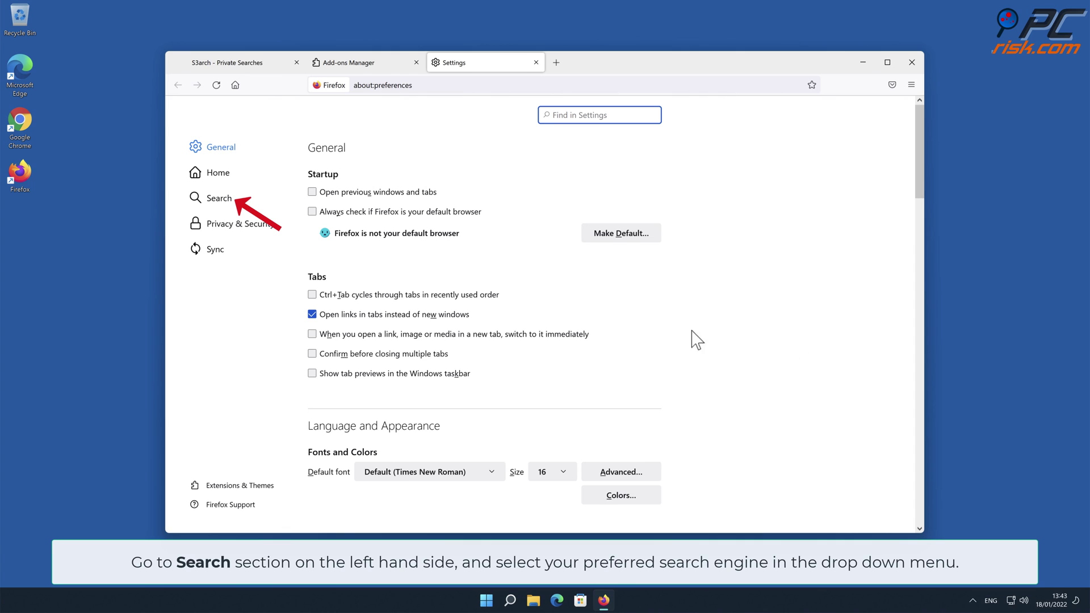
pyautogui.click(219, 203)
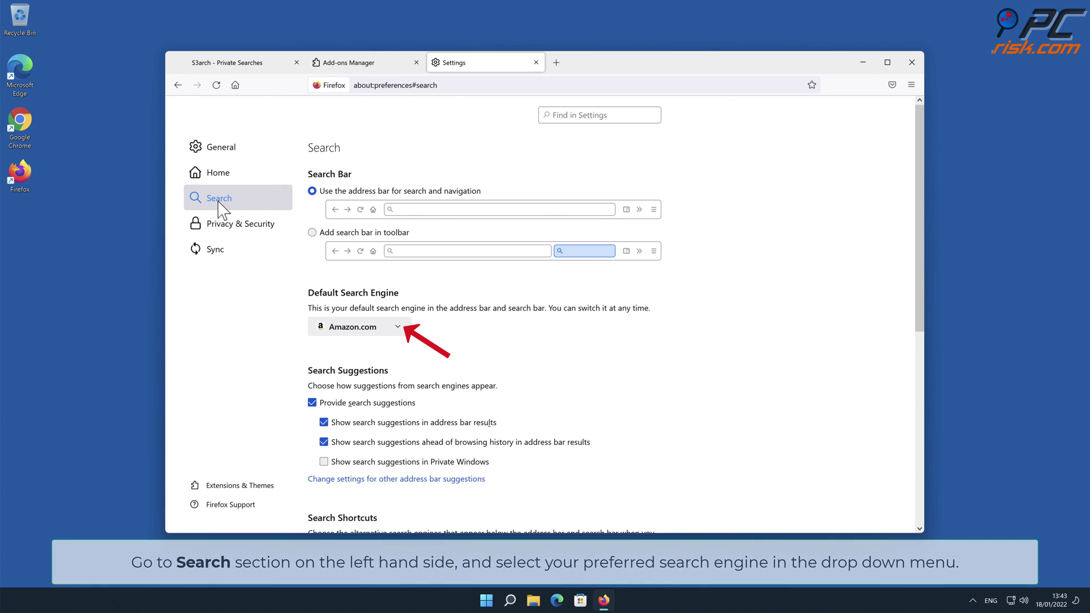
pyautogui.click(397, 328)
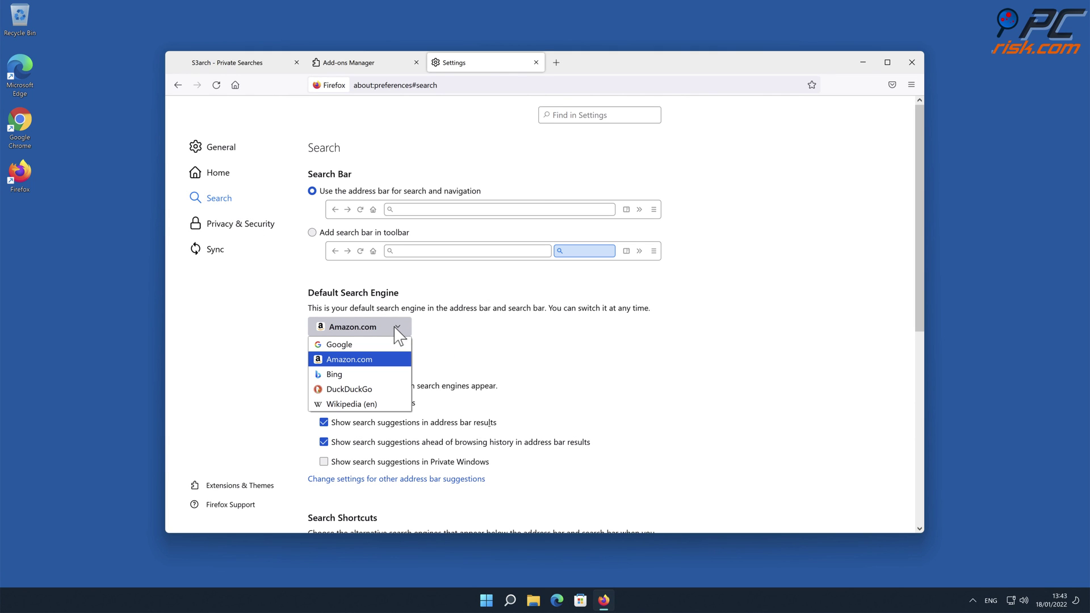
pyautogui.click(369, 345)
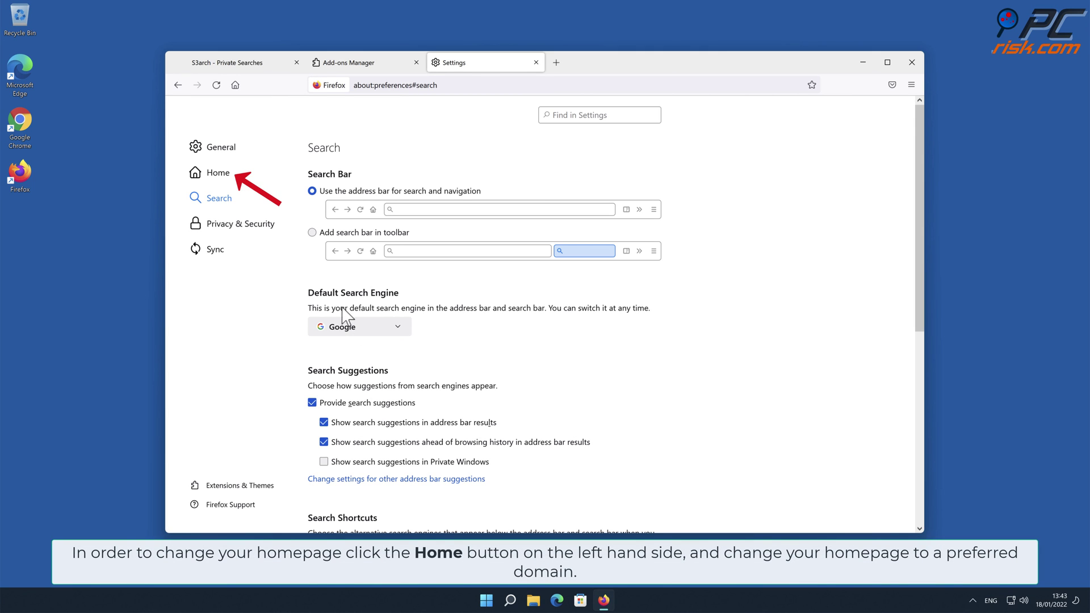
pyautogui.click(218, 174)
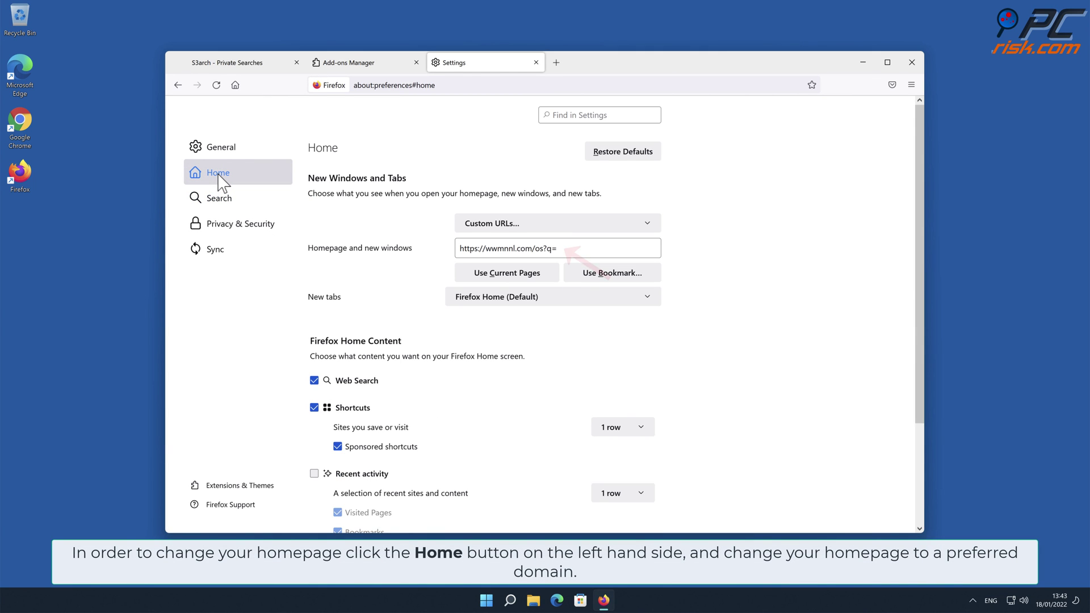